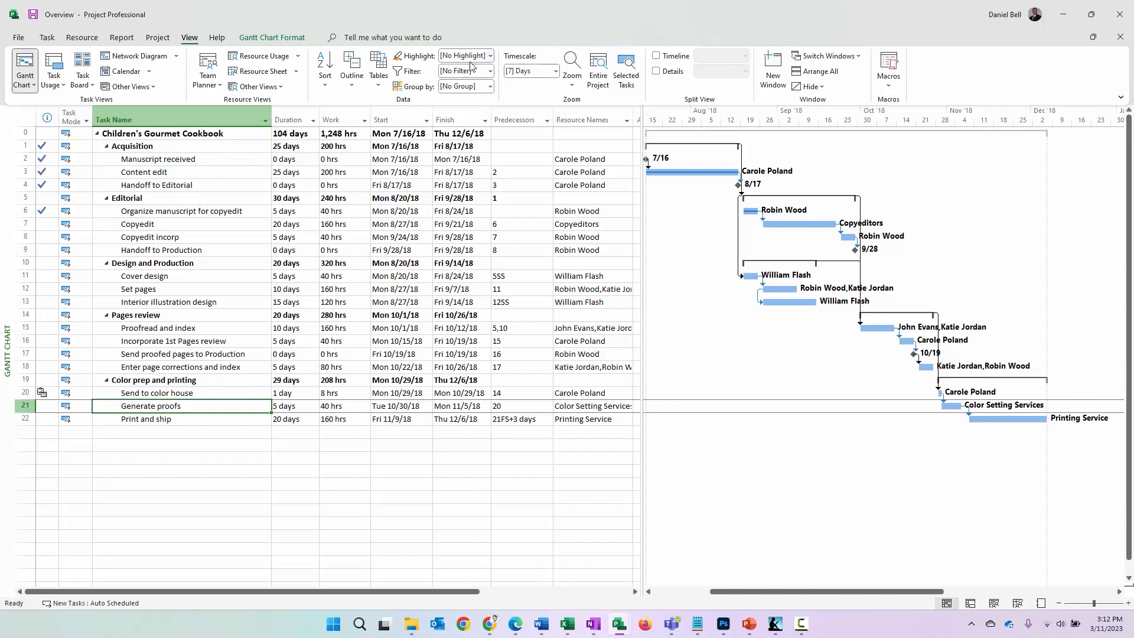
Browse the full list of available task filters from the highlight options and close it without applying any
{"action": "left_click", "coordinate": [490, 57]}
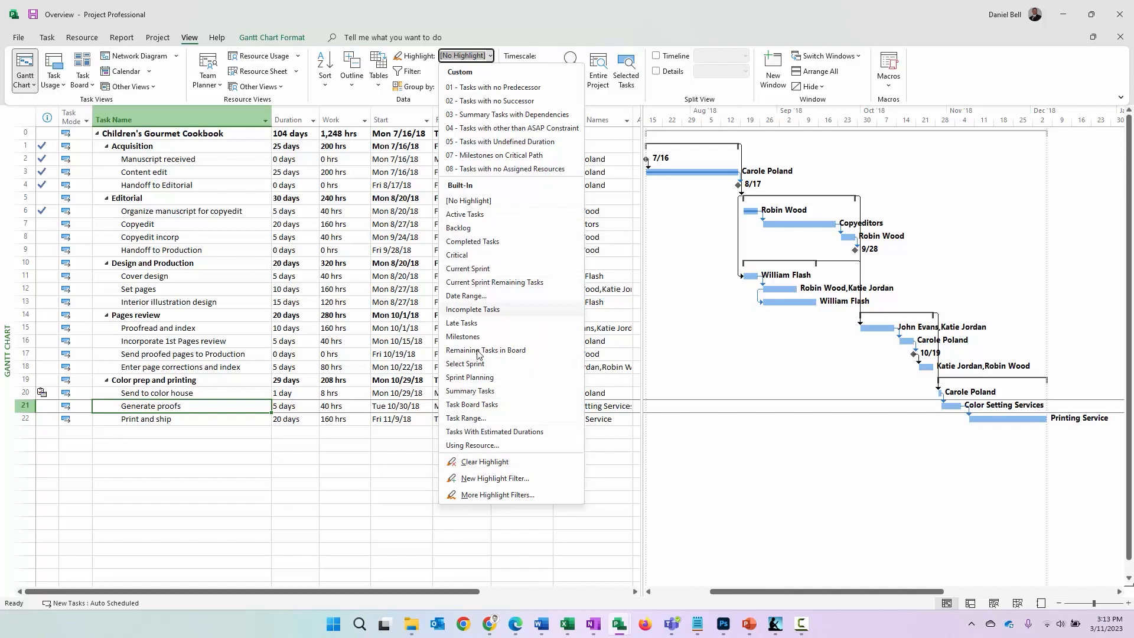
{"action": "left_click", "coordinate": [483, 495]}
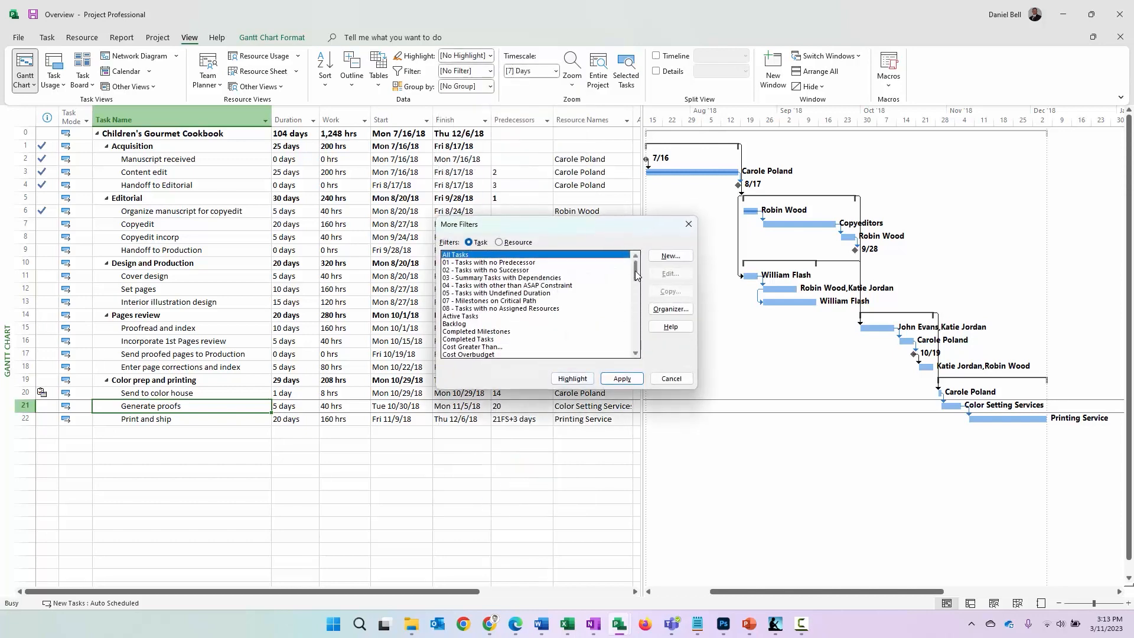
{"action": "left_click_drag", "start_coordinate": [635, 270], "coordinate": [632, 340]}
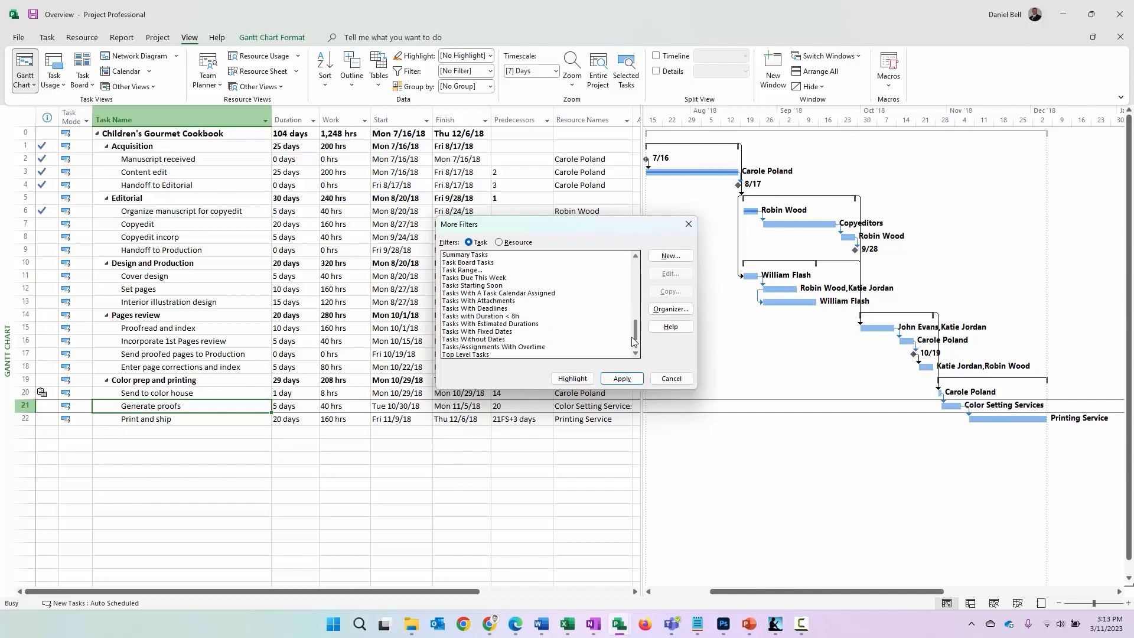
{"action": "left_click", "coordinate": [671, 379]}
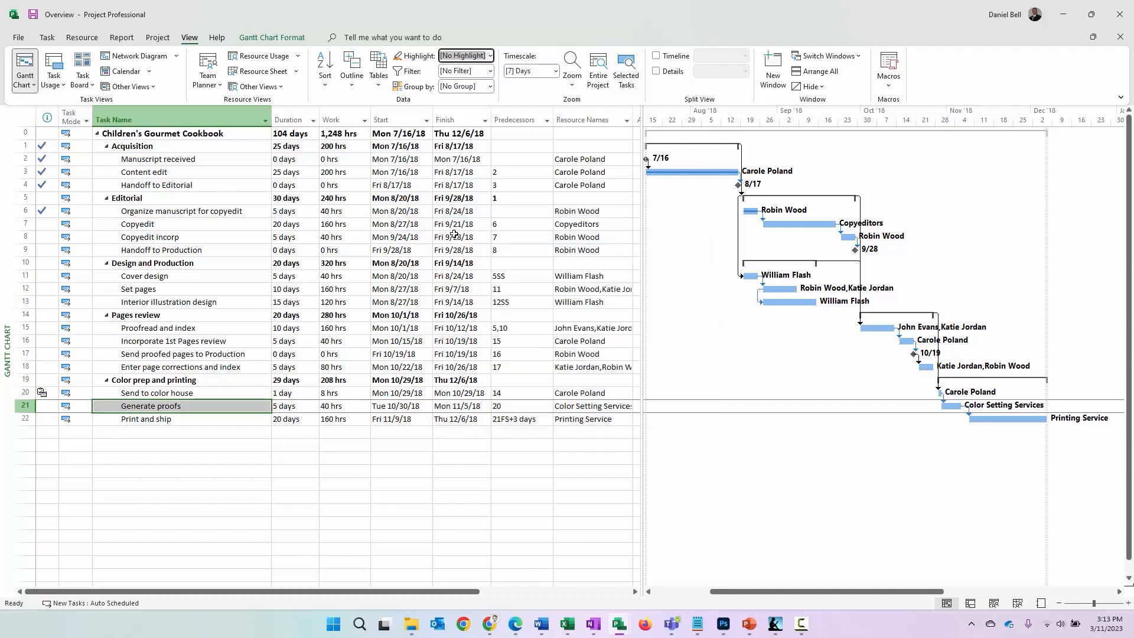
Highlight the Milestones and the Critical tasks in turn, clearing each highlight after viewing it
{"action": "left_click", "coordinate": [491, 56]}
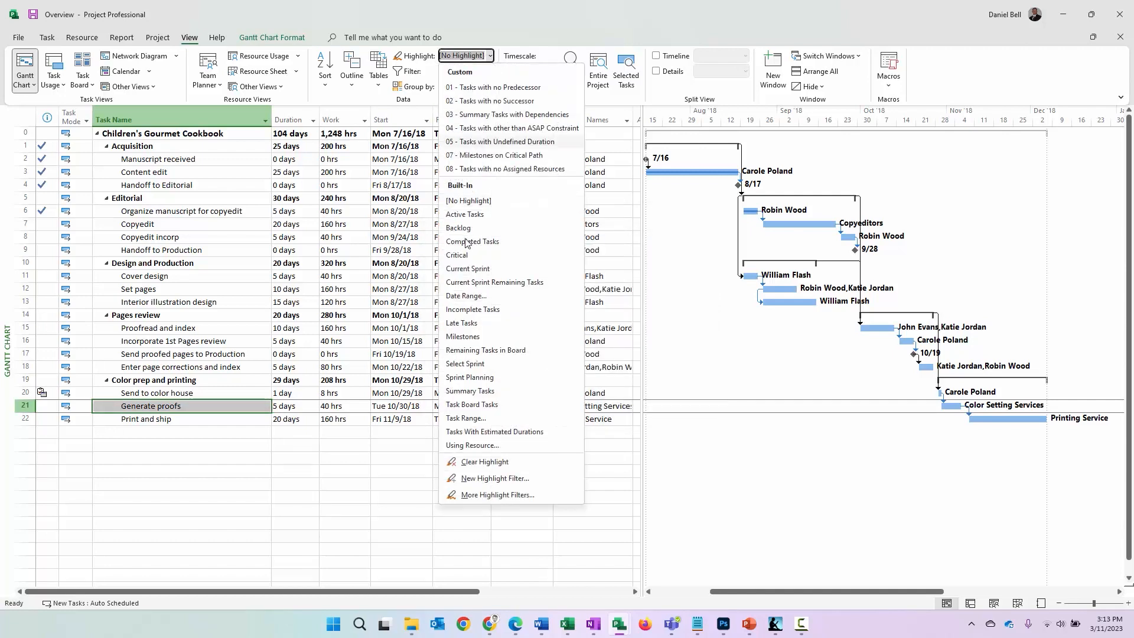
{"action": "left_click", "coordinate": [467, 338]}
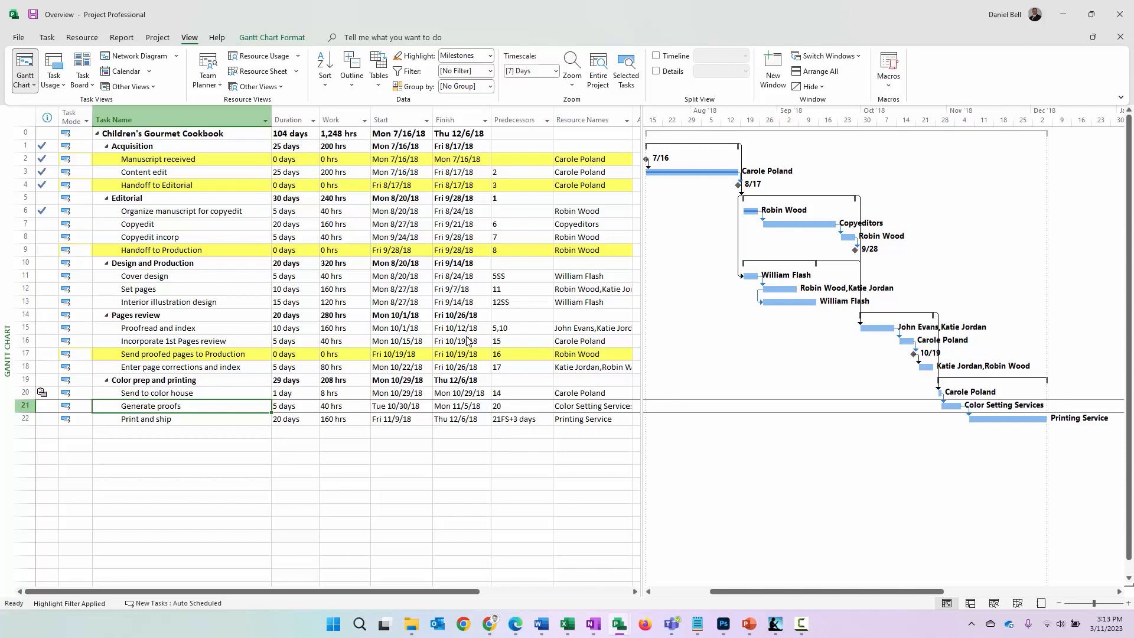
{"action": "key", "text": "F3"}
{"action": "left_click", "coordinate": [492, 57]}
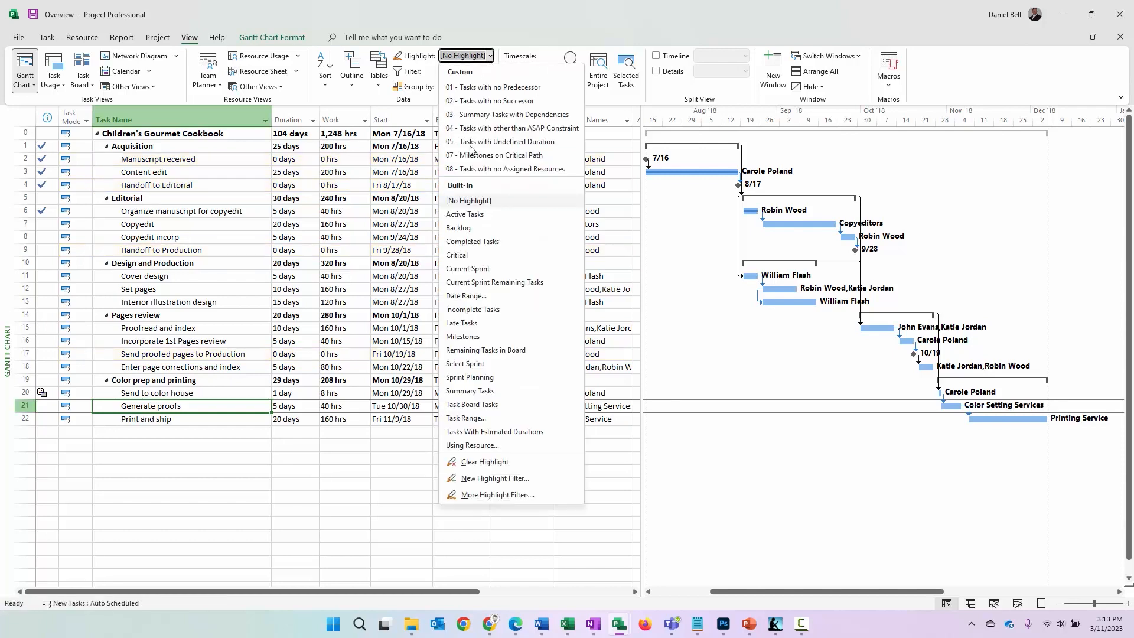
{"action": "left_click", "coordinate": [463, 255]}
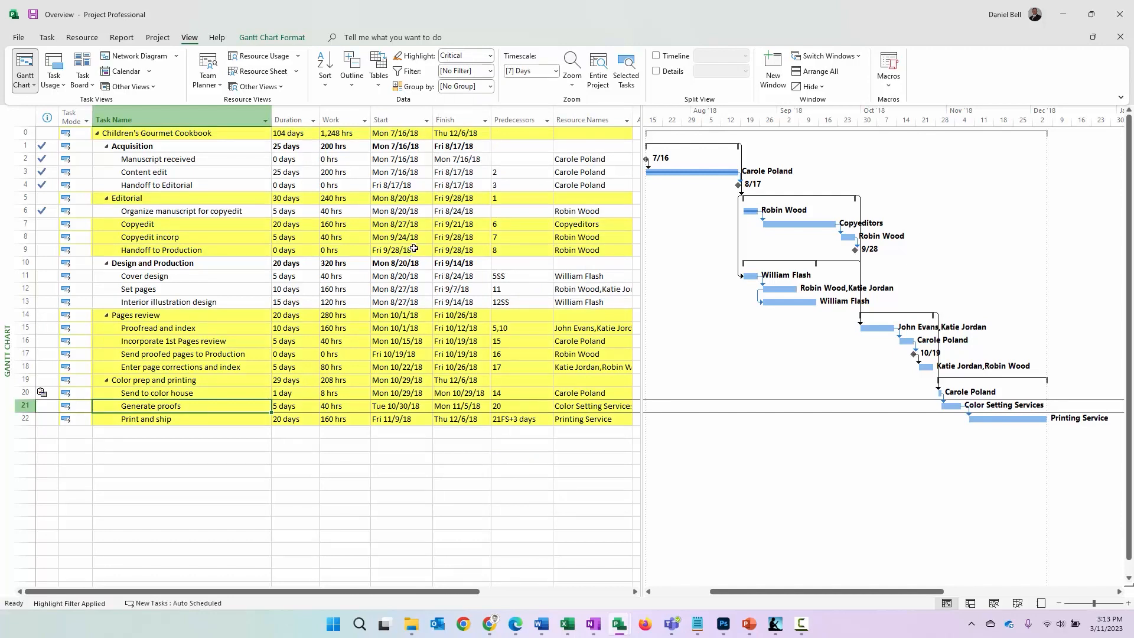
{"action": "key", "text": "F3"}
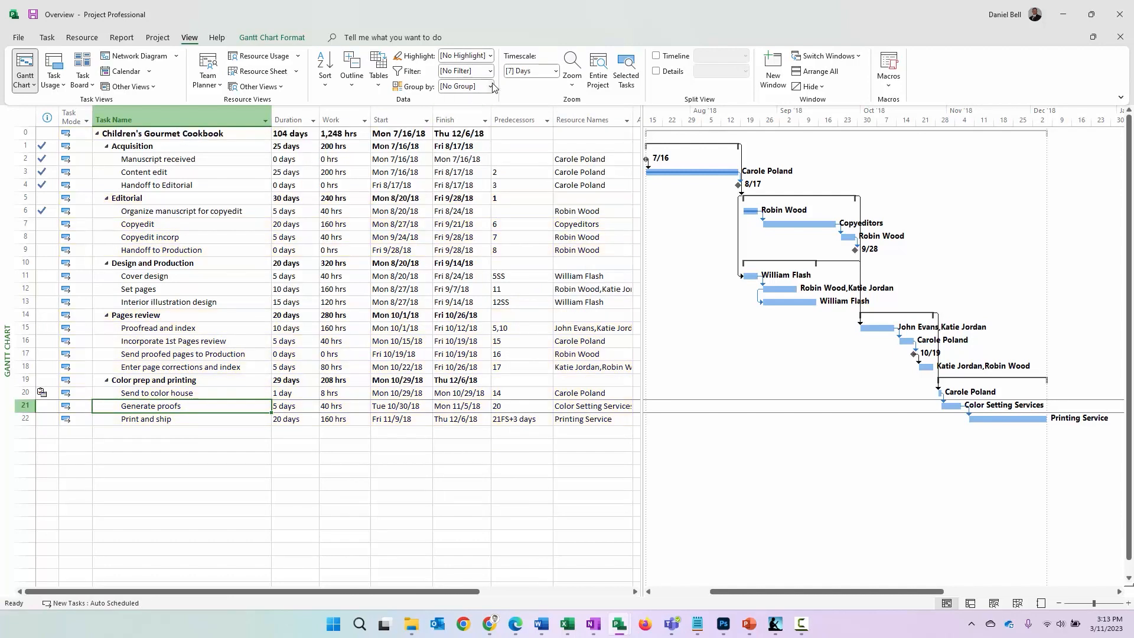
Filter the task list by Milestones and by Critical in turn, clearing each filter after viewing it
{"action": "left_click", "coordinate": [490, 71]}
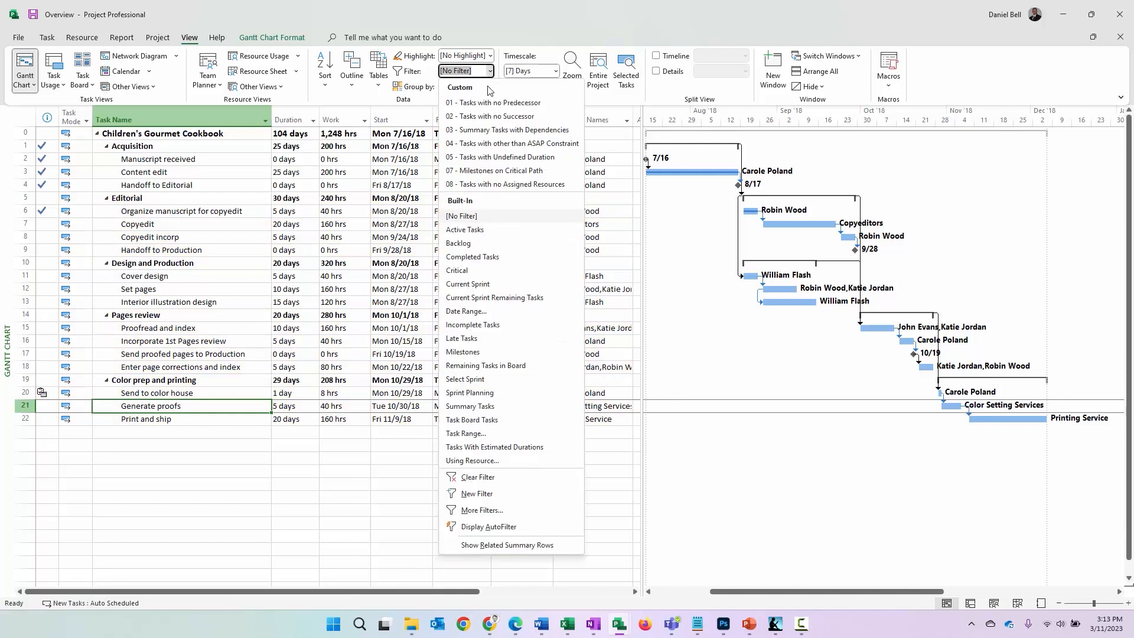
{"action": "left_click", "coordinate": [485, 353]}
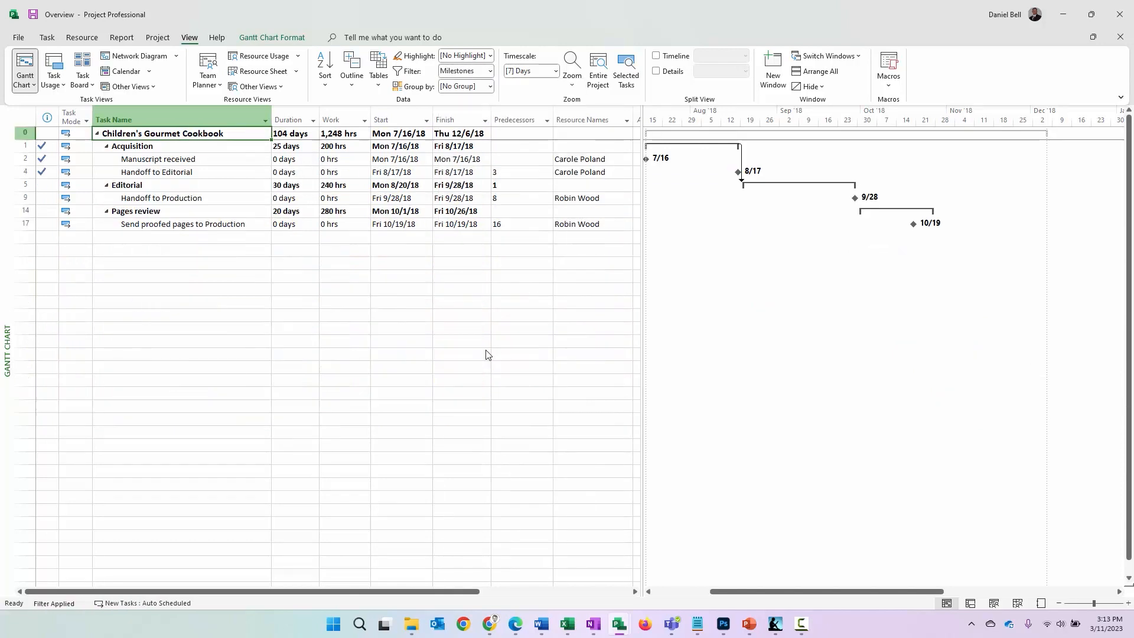
{"action": "key", "text": "F3"}
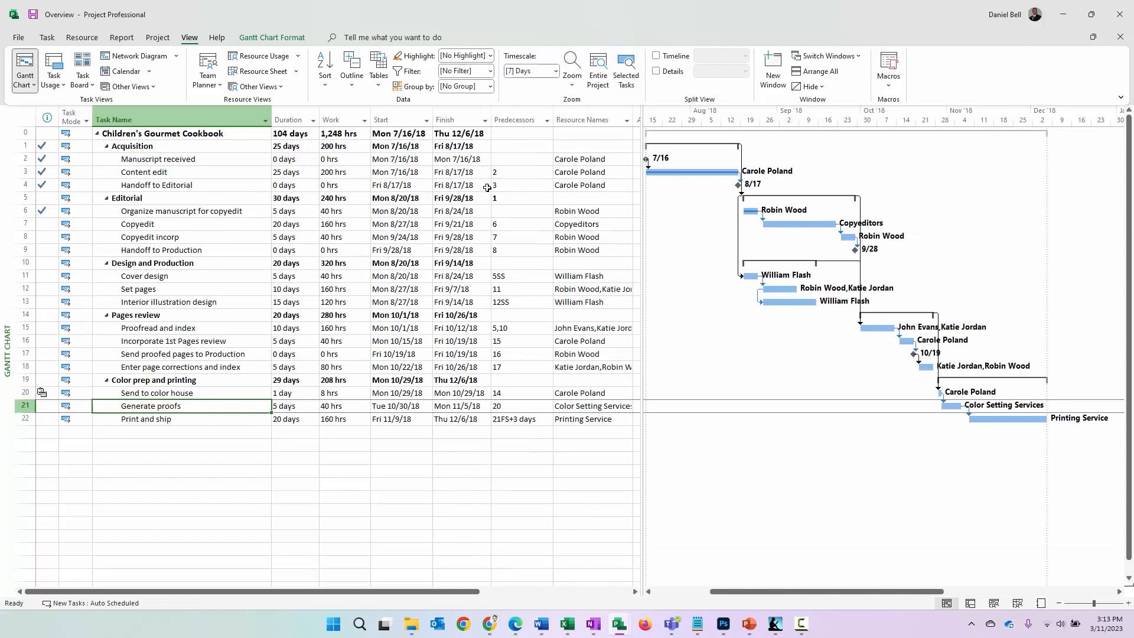
{"action": "left_click", "coordinate": [489, 71]}
{"action": "left_click", "coordinate": [481, 270]}
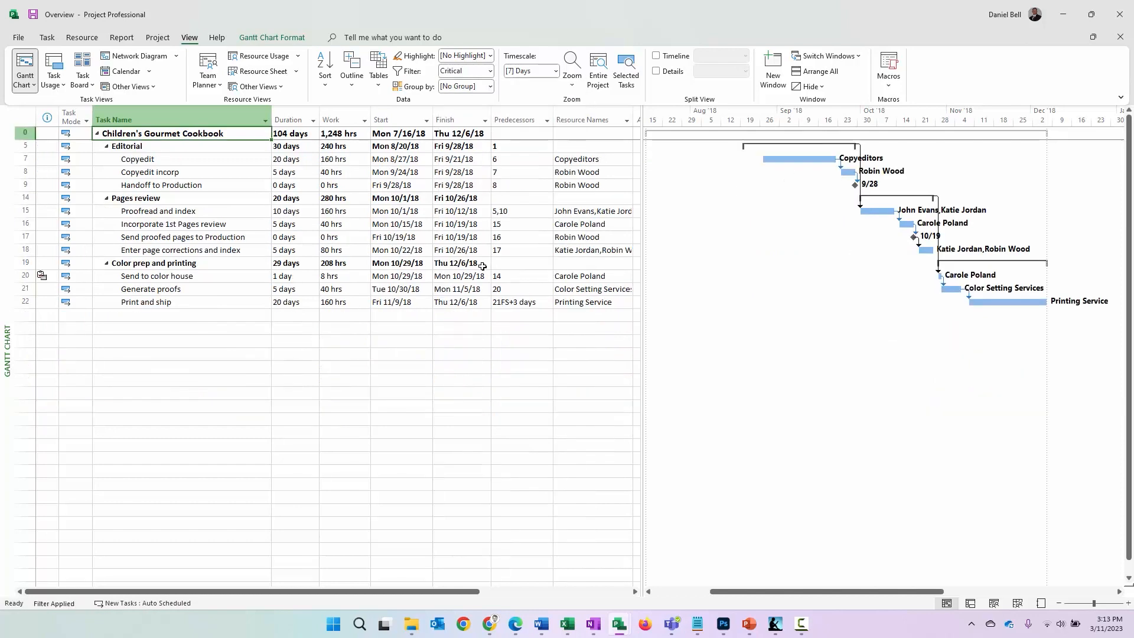
{"action": "key", "text": "F3"}
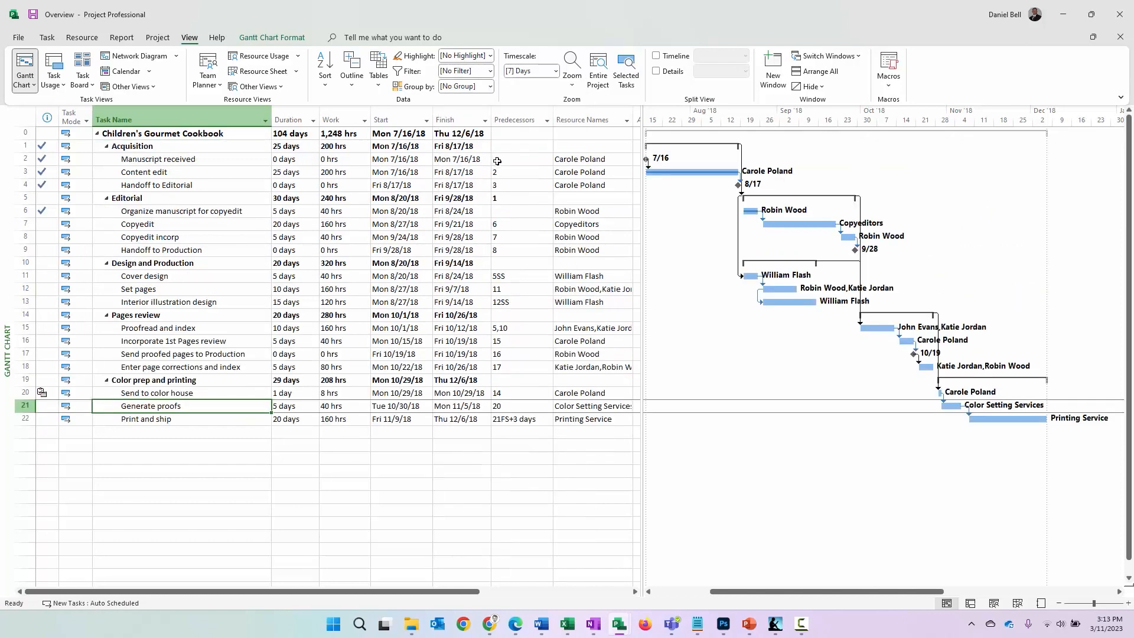
Highlight tasks with the custom filter 01 - Tasks with no Predecessor and go through the highlighted tasks
{"action": "left_click", "coordinate": [490, 56]}
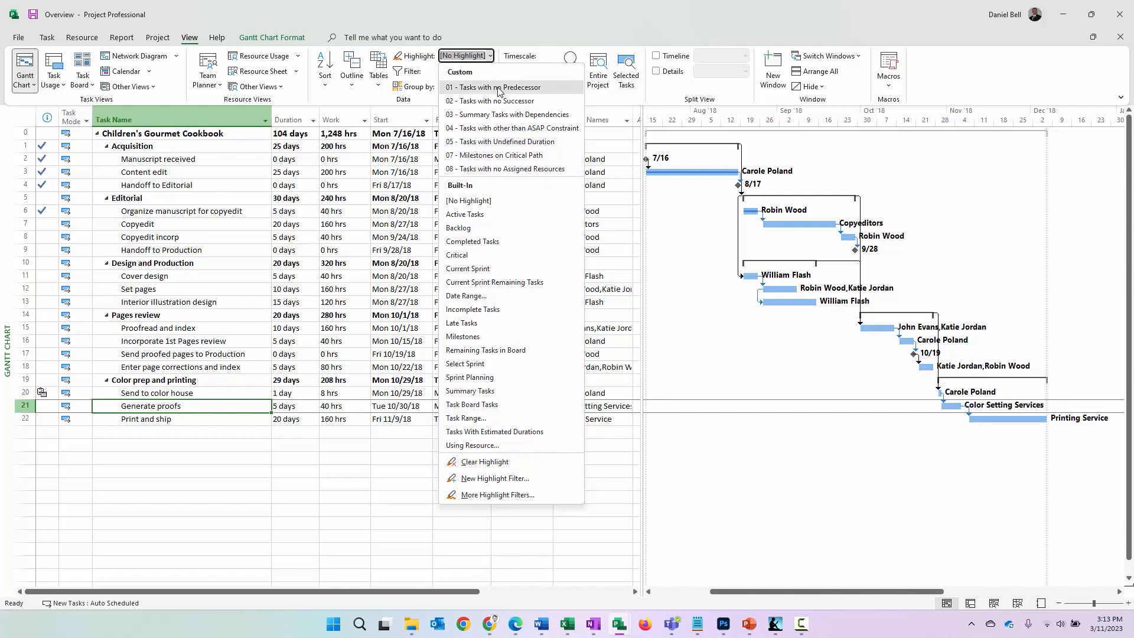
{"action": "left_click", "coordinate": [498, 90]}
{"action": "left_click", "coordinate": [201, 157]}
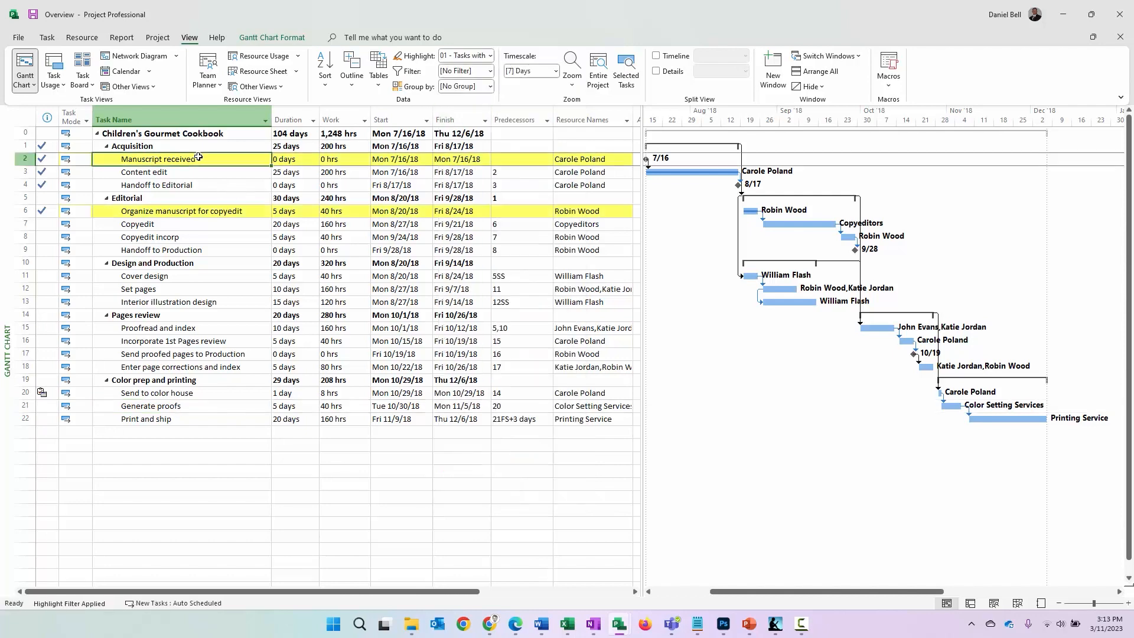
{"action": "left_click", "coordinate": [188, 213]}
{"action": "left_click", "coordinate": [188, 159]}
{"action": "left_click", "coordinate": [176, 212]}
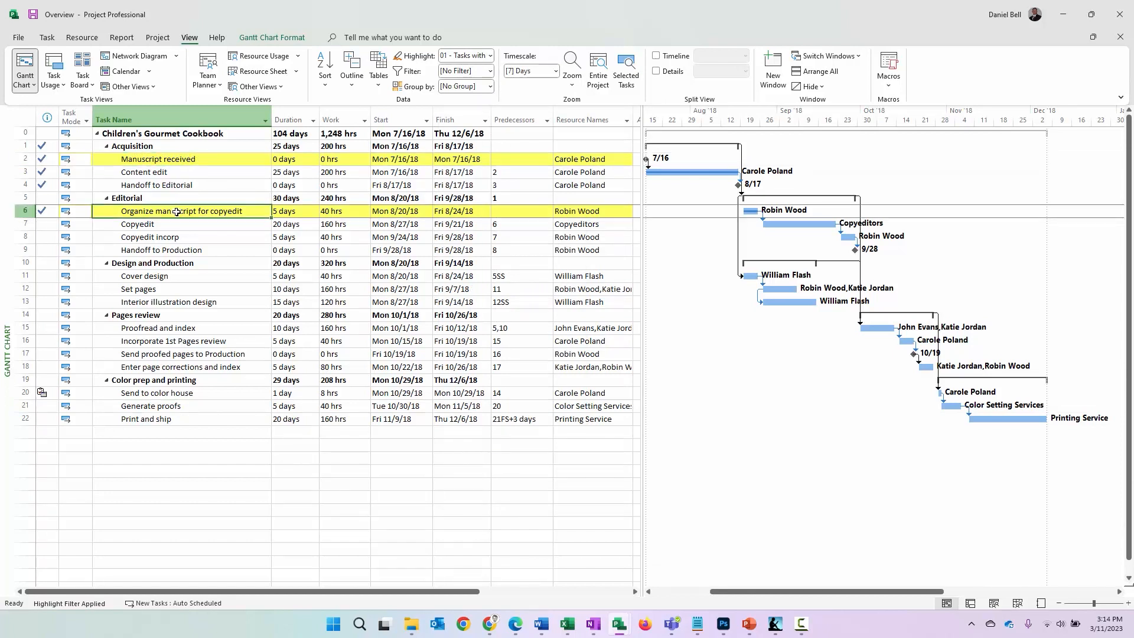
Switch the highlight to 02 - Tasks with no Successor and go through each highlighted task
{"action": "left_click", "coordinate": [490, 56]}
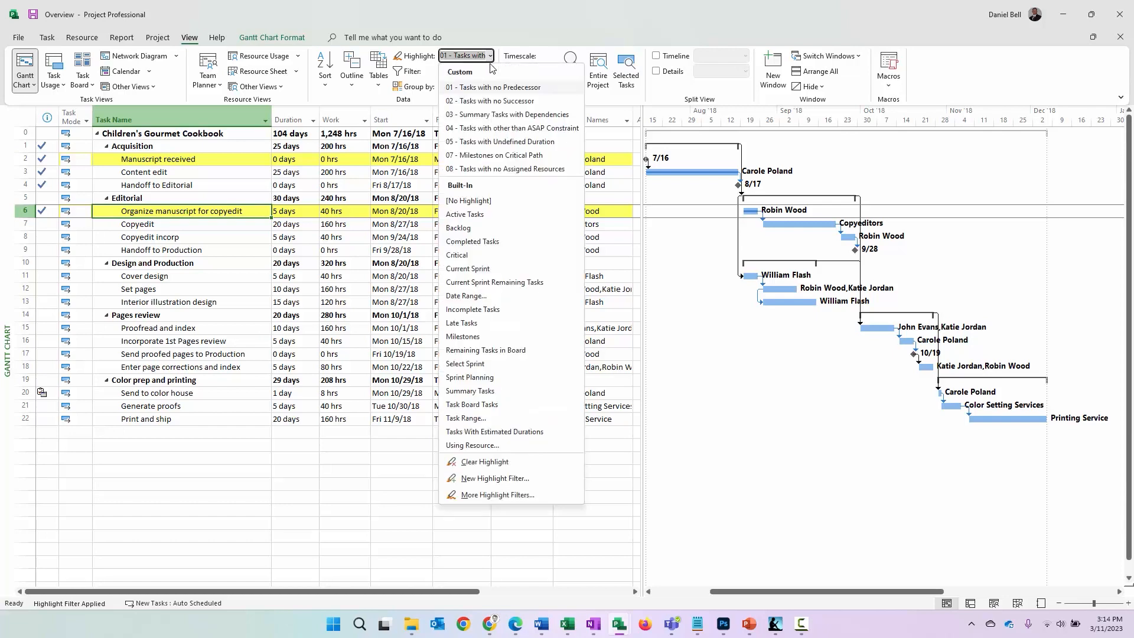
{"action": "left_click", "coordinate": [497, 105]}
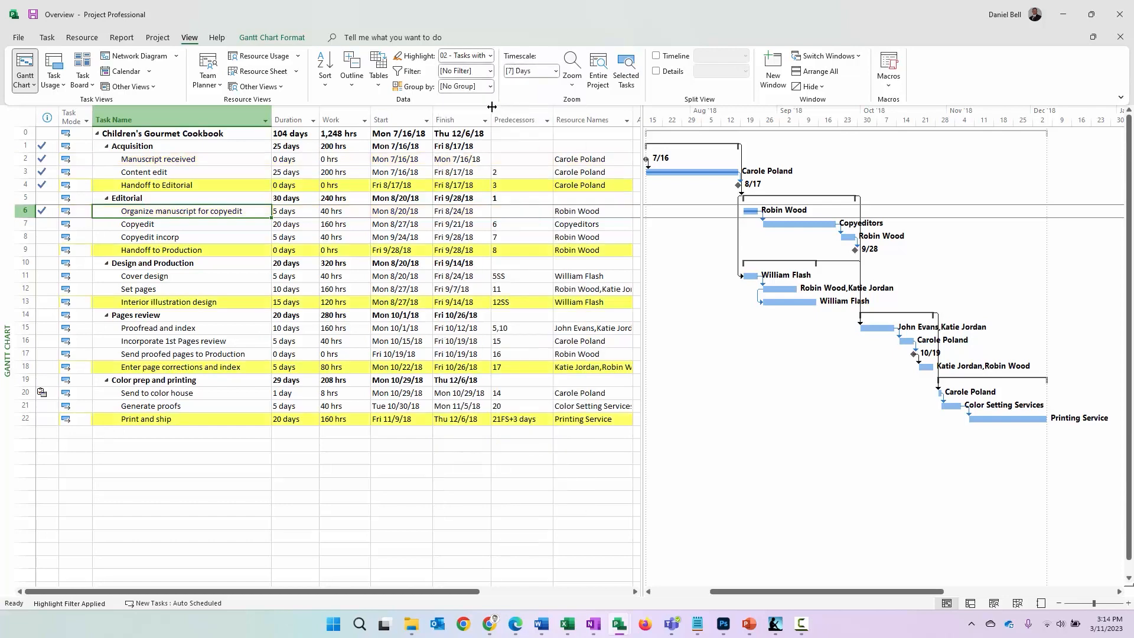
{"action": "left_click", "coordinate": [174, 187]}
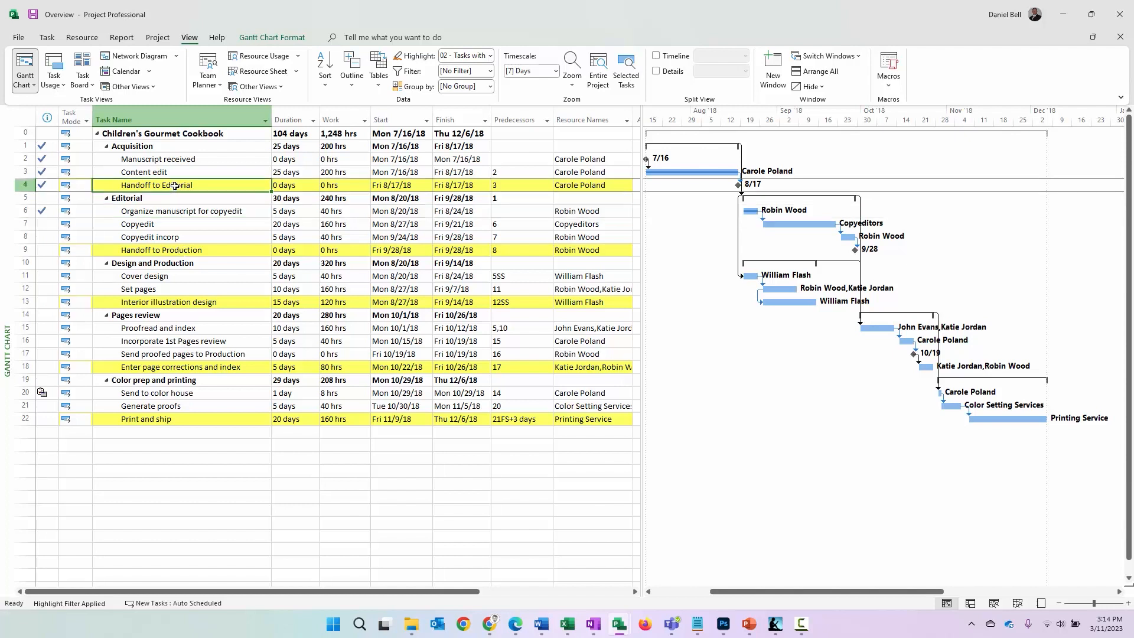
{"action": "left_click", "coordinate": [163, 253]}
{"action": "left_click", "coordinate": [162, 301]}
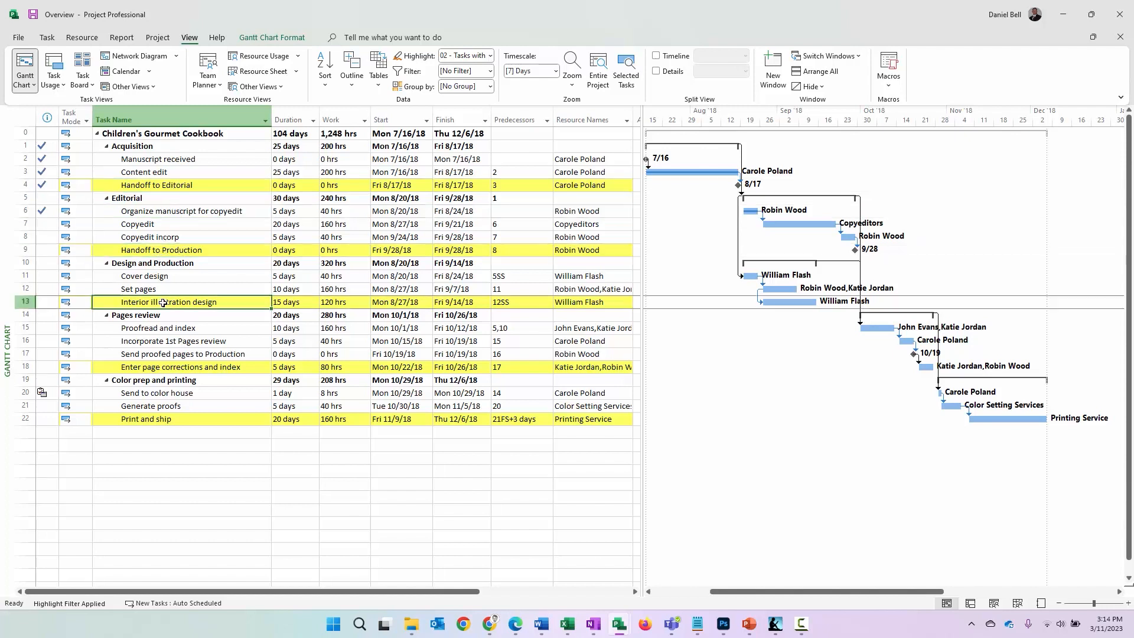
{"action": "left_click", "coordinate": [152, 367]}
{"action": "left_click", "coordinate": [171, 419]}
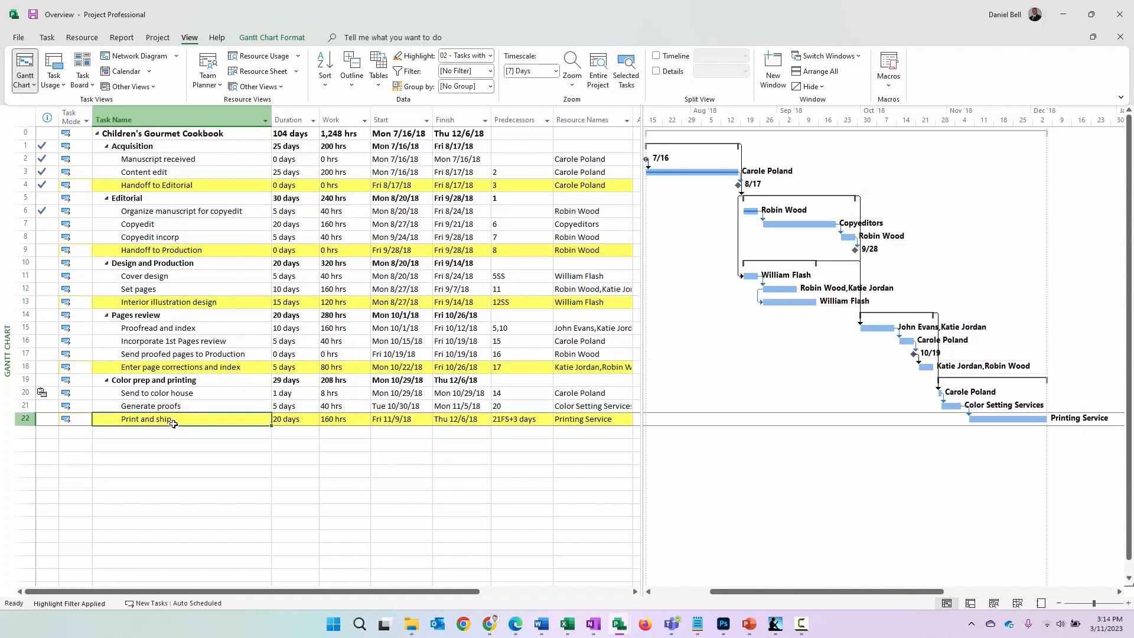
{"action": "left_click", "coordinate": [182, 367]}
{"action": "left_click", "coordinate": [181, 419]}
{"action": "left_click", "coordinate": [189, 368]}
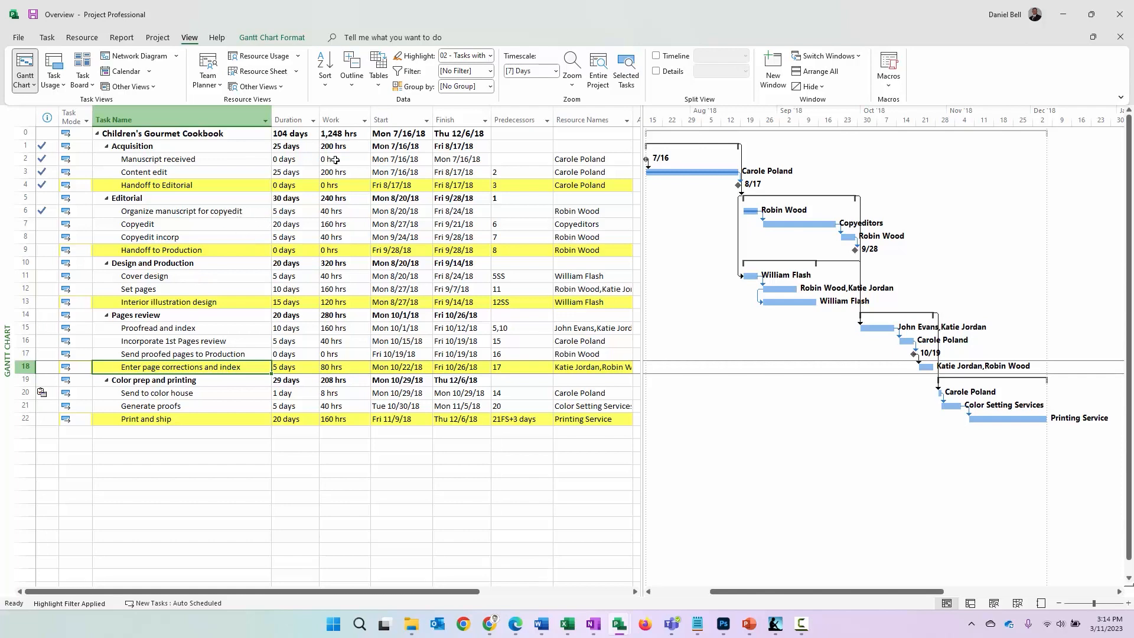
Highlight 03 - Summary Tasks with Dependencies and add a Successors column after Resource Names in the widened task table
{"action": "left_click", "coordinate": [491, 56]}
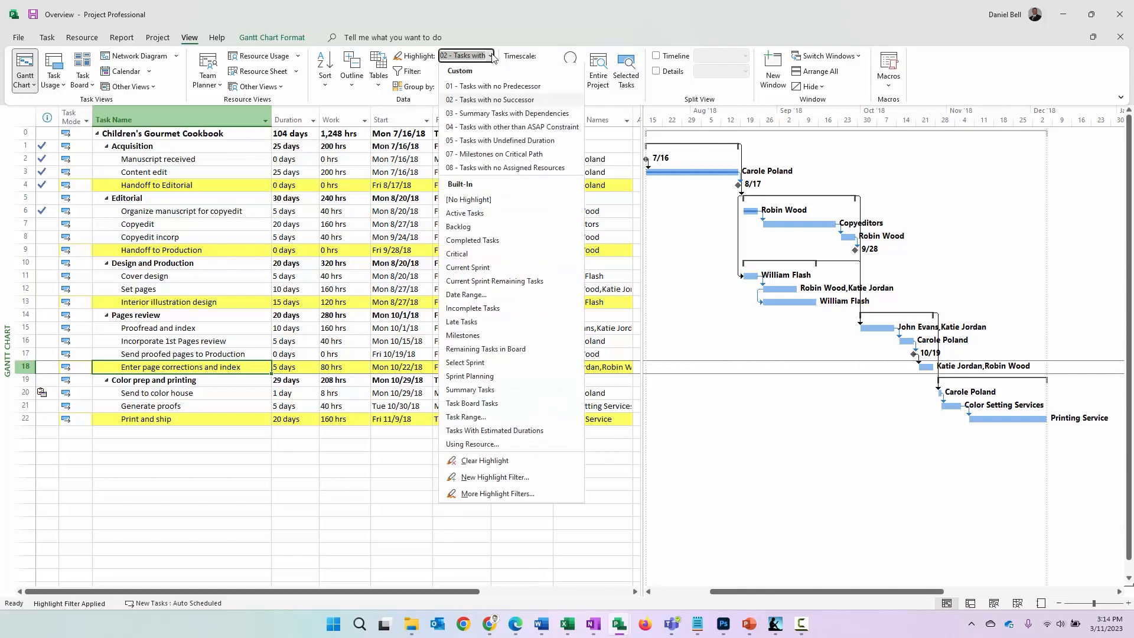
{"action": "left_click", "coordinate": [495, 116]}
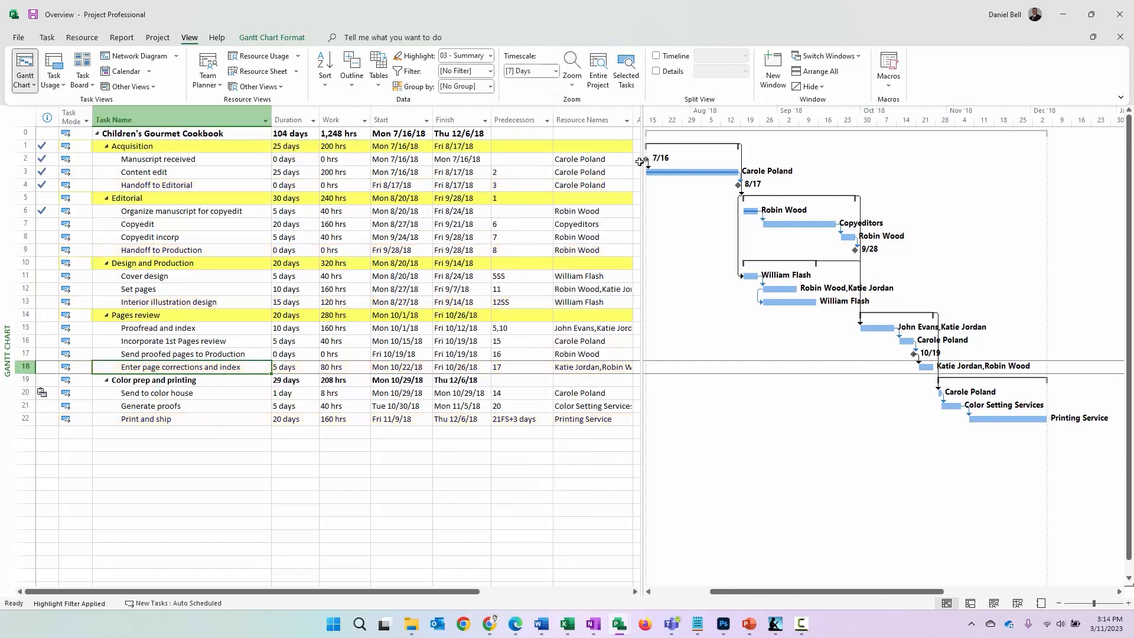
{"action": "left_click_drag", "start_coordinate": [644, 164], "coordinate": [750, 172]}
{"action": "left_click", "coordinate": [677, 112]}
{"action": "type", "text": "Successors"}
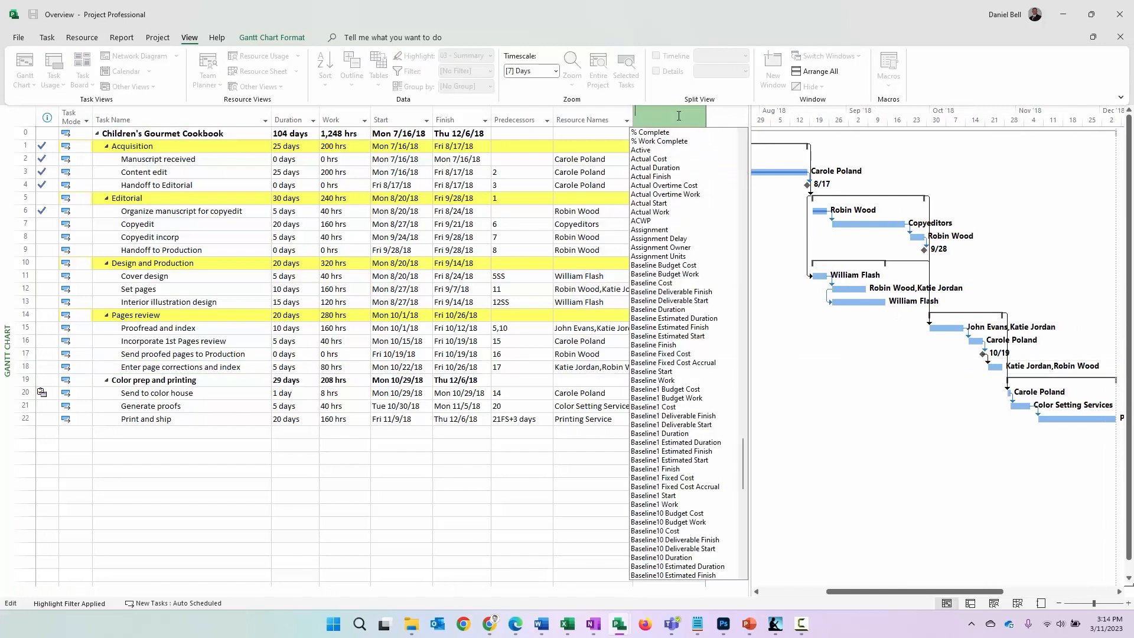
{"action": "key", "text": "Return"}
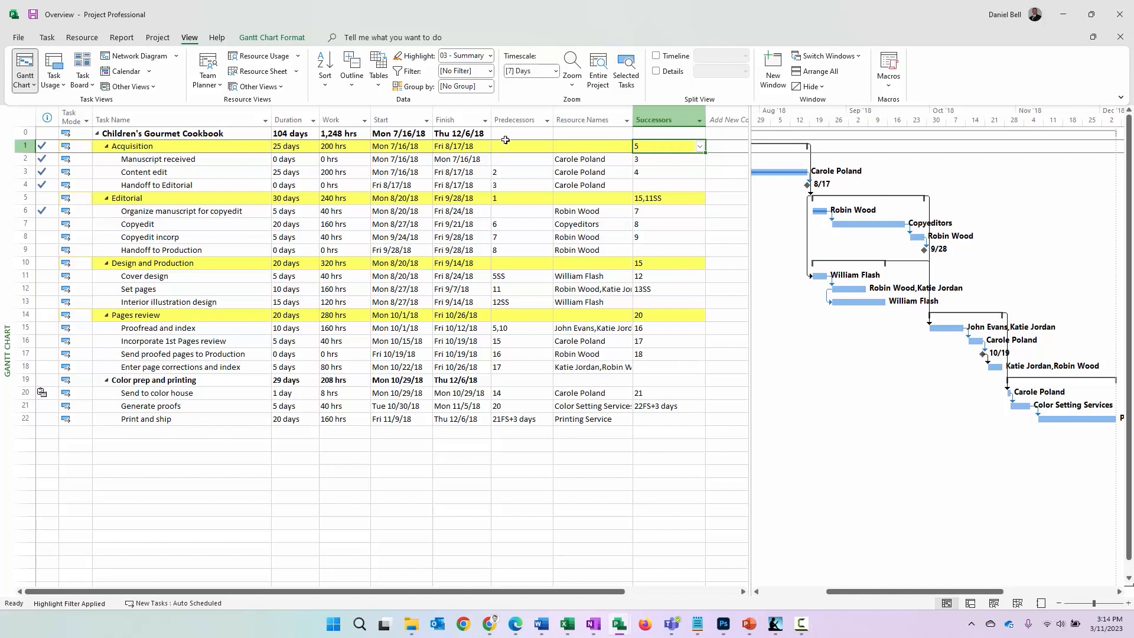
Check the successor of the Acquisition summary task and the predecessor of the Editorial summary task
{"action": "left_click", "coordinate": [211, 148]}
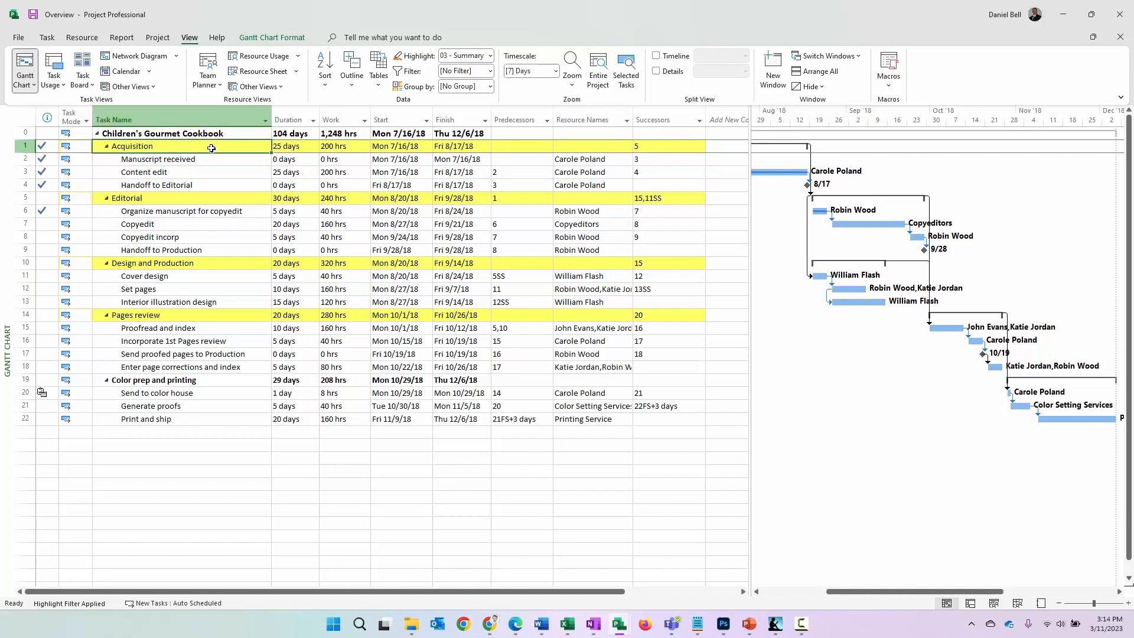
{"action": "left_click", "coordinate": [652, 146]}
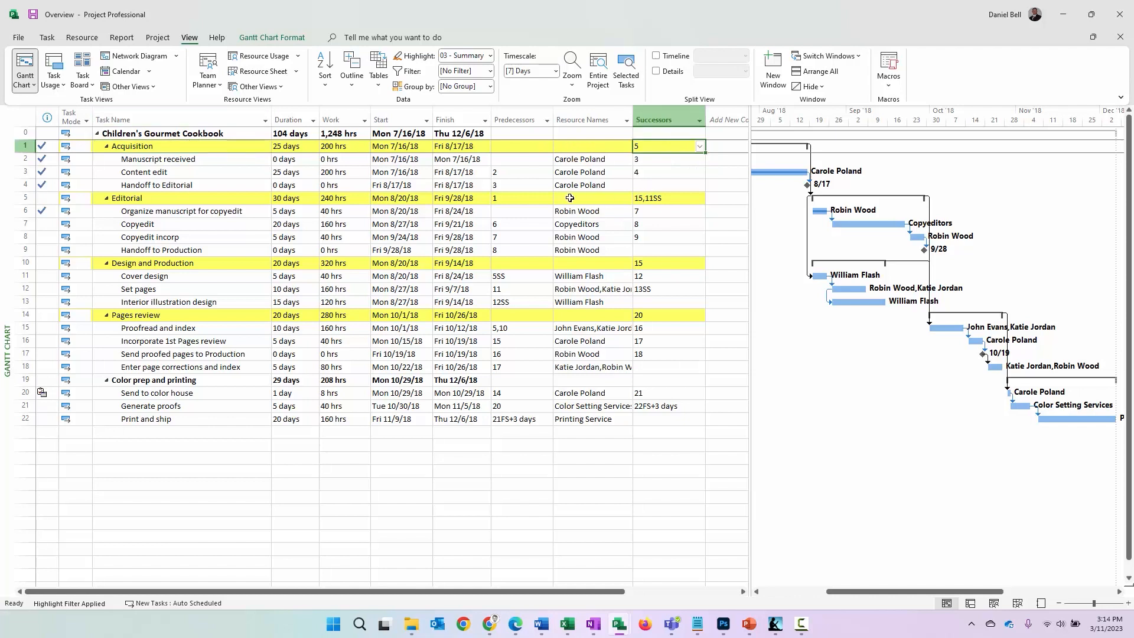
{"action": "left_click", "coordinate": [117, 202]}
{"action": "left_click", "coordinate": [519, 198]}
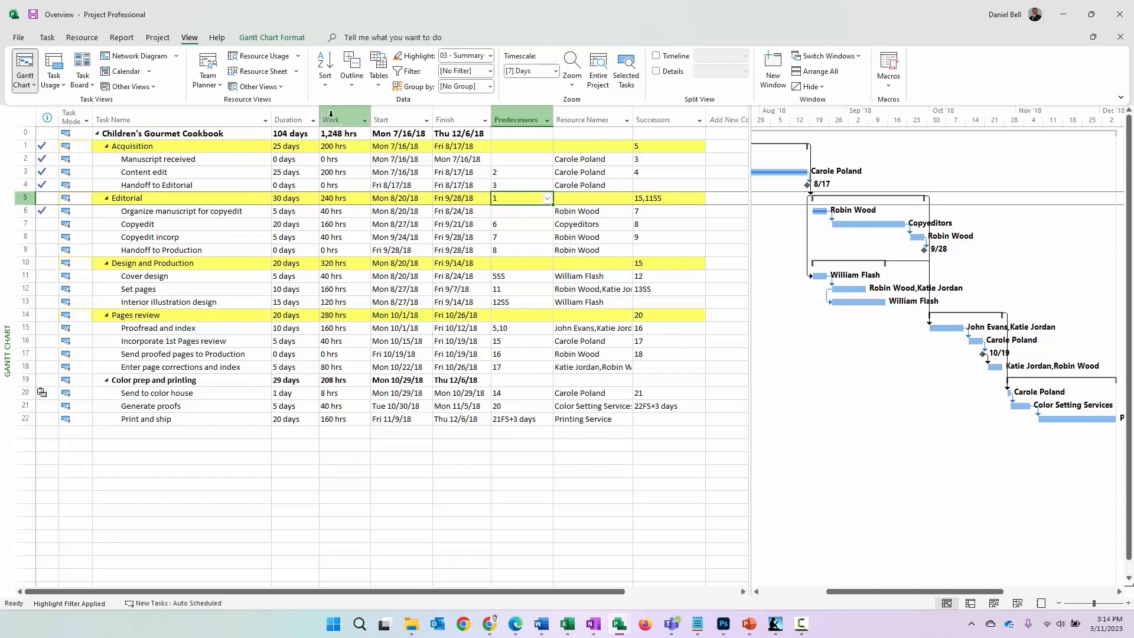
Apply the highlight 04 - Tasks with other than ASAP Constraint, and replace it with 05 - Tasks with Undefined Duration
{"action": "left_click", "coordinate": [490, 56]}
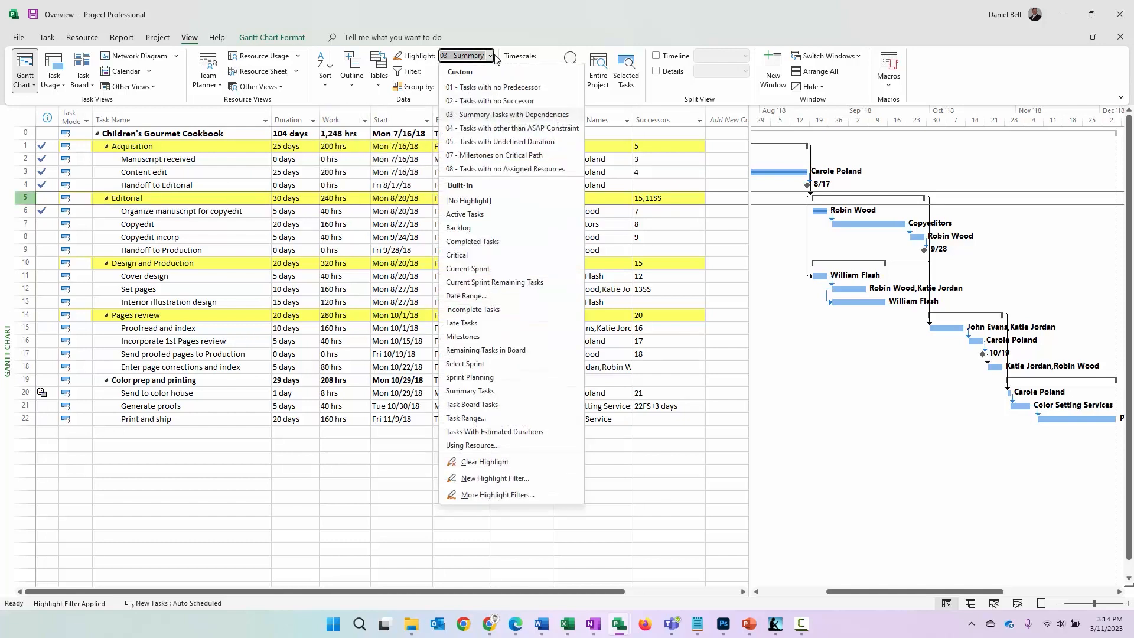
{"action": "left_click", "coordinate": [508, 129]}
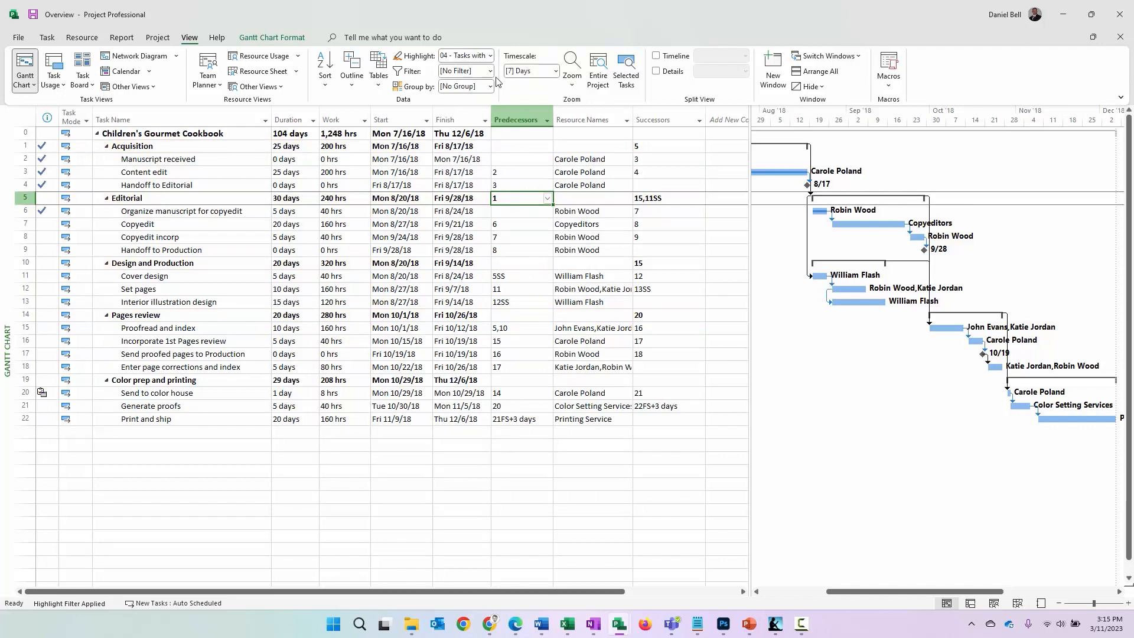
{"action": "left_click", "coordinate": [491, 56]}
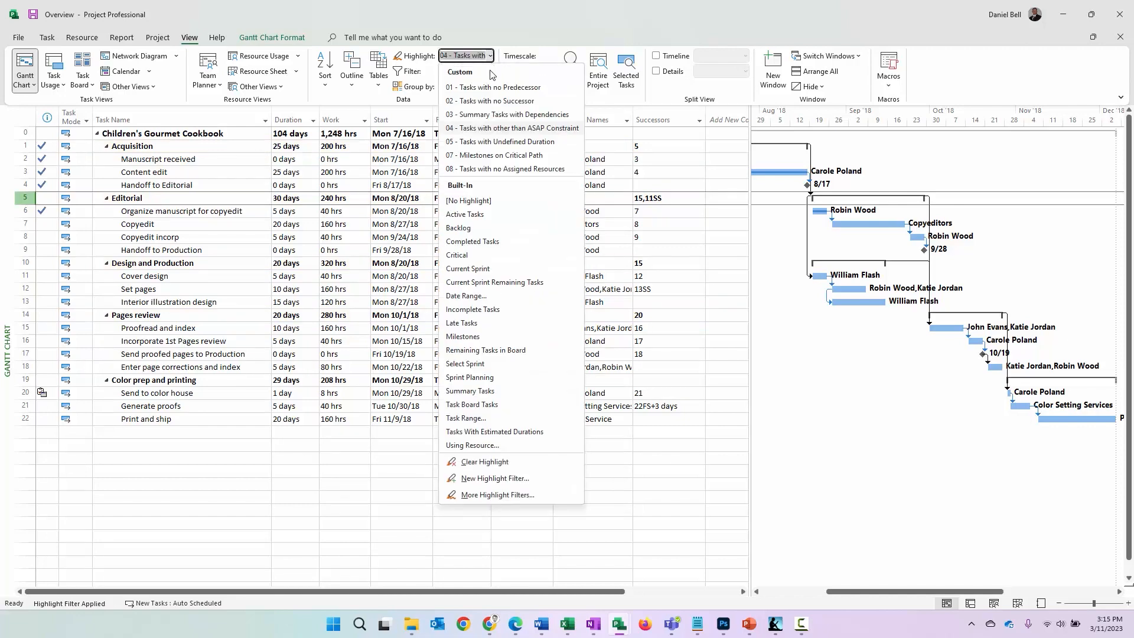
{"action": "left_click", "coordinate": [498, 142]}
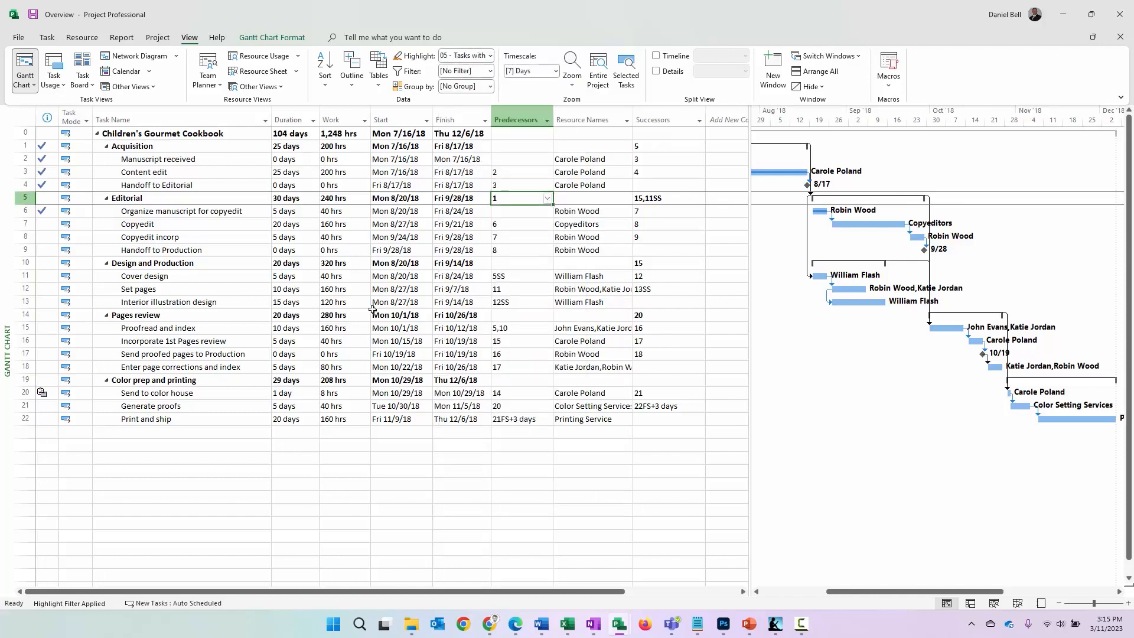
Add a task named New Task in the first empty row below Print and ship
{"action": "left_click", "coordinate": [224, 430]}
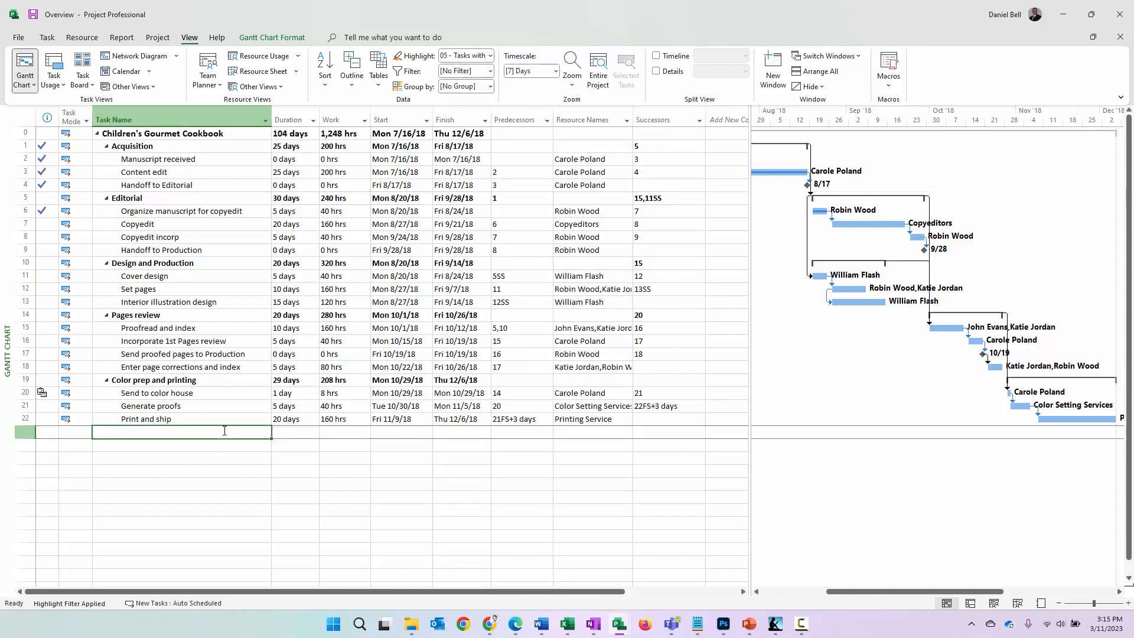
{"action": "type", "text": "New Task"}
{"action": "key", "text": "Tab"}
{"action": "key", "text": "Tab"}
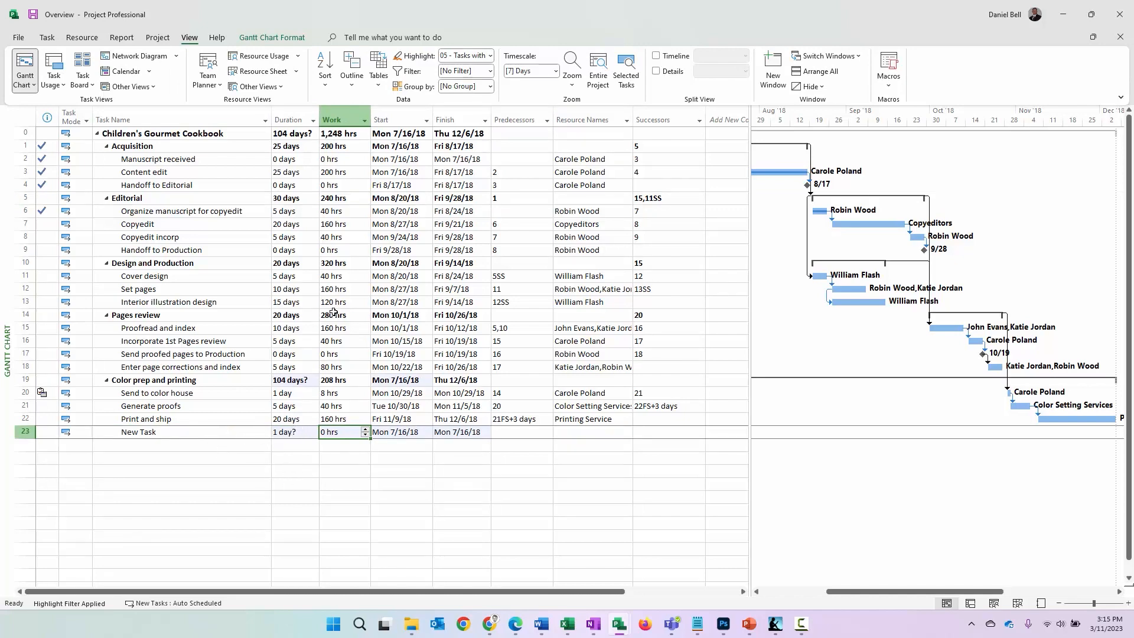
Reapply the highlight 05 - Tasks with Undefined Duration and inspect the New Task row, including its duration
{"action": "left_click", "coordinate": [490, 56]}
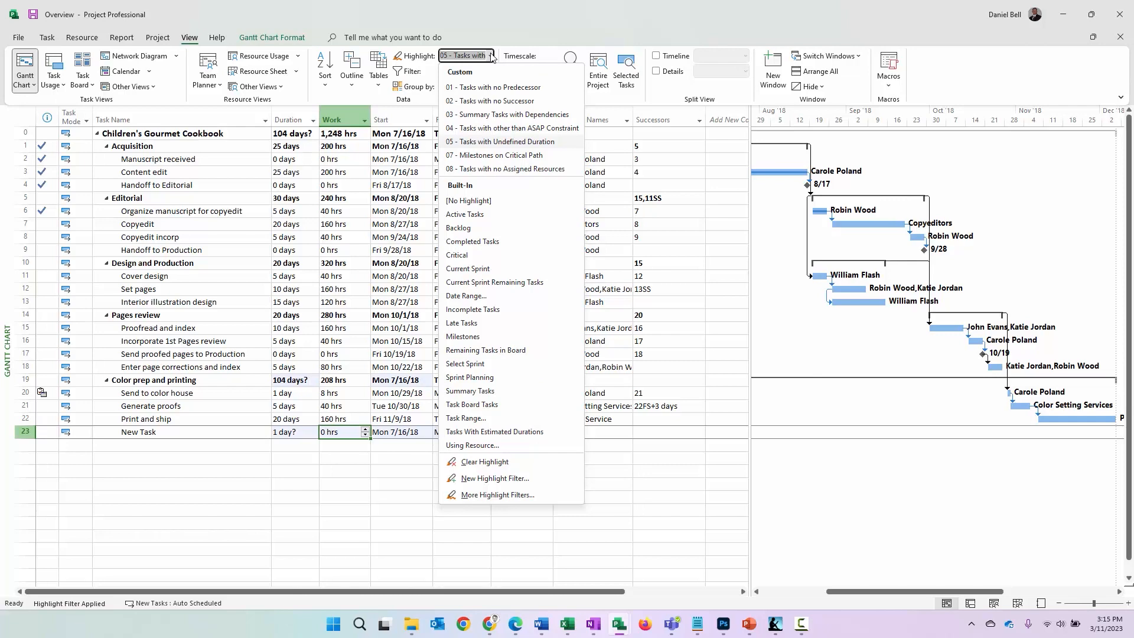
{"action": "left_click", "coordinate": [490, 143]}
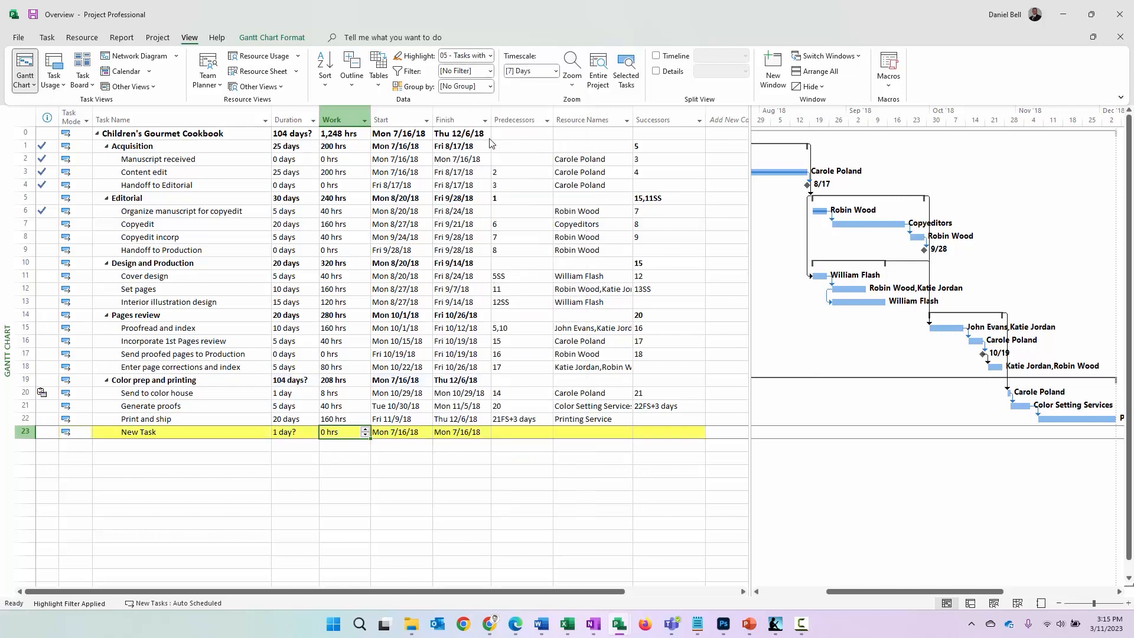
{"action": "left_click", "coordinate": [237, 433]}
{"action": "left_click_drag", "start_coordinate": [638, 433], "coordinate": [499, 445]}
{"action": "left_click", "coordinate": [242, 434]}
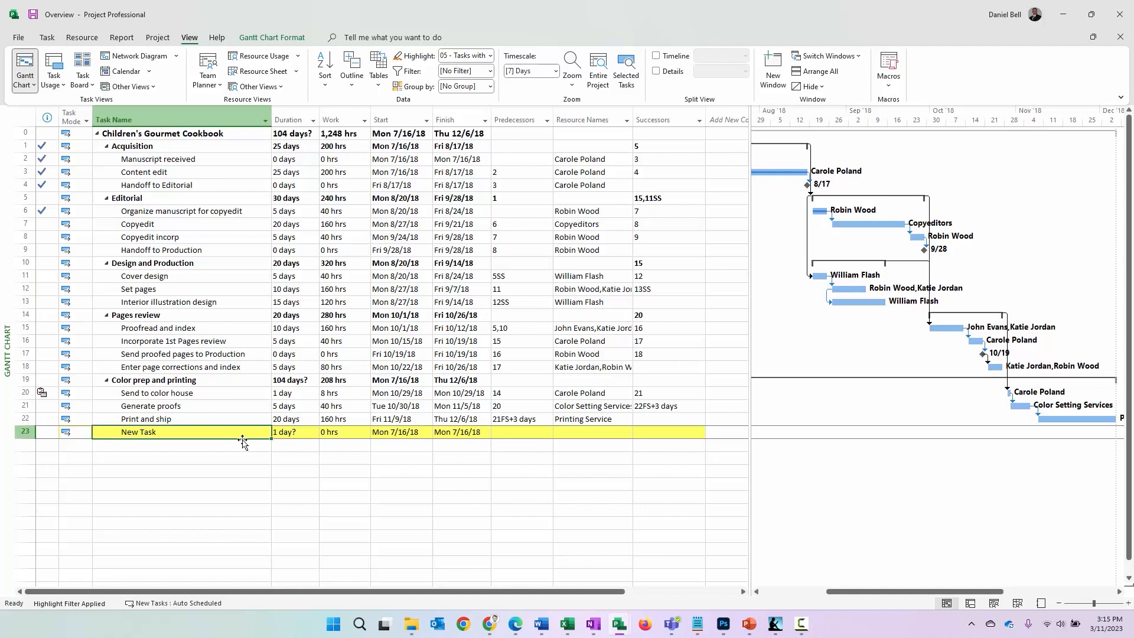
{"action": "left_click", "coordinate": [293, 433]}
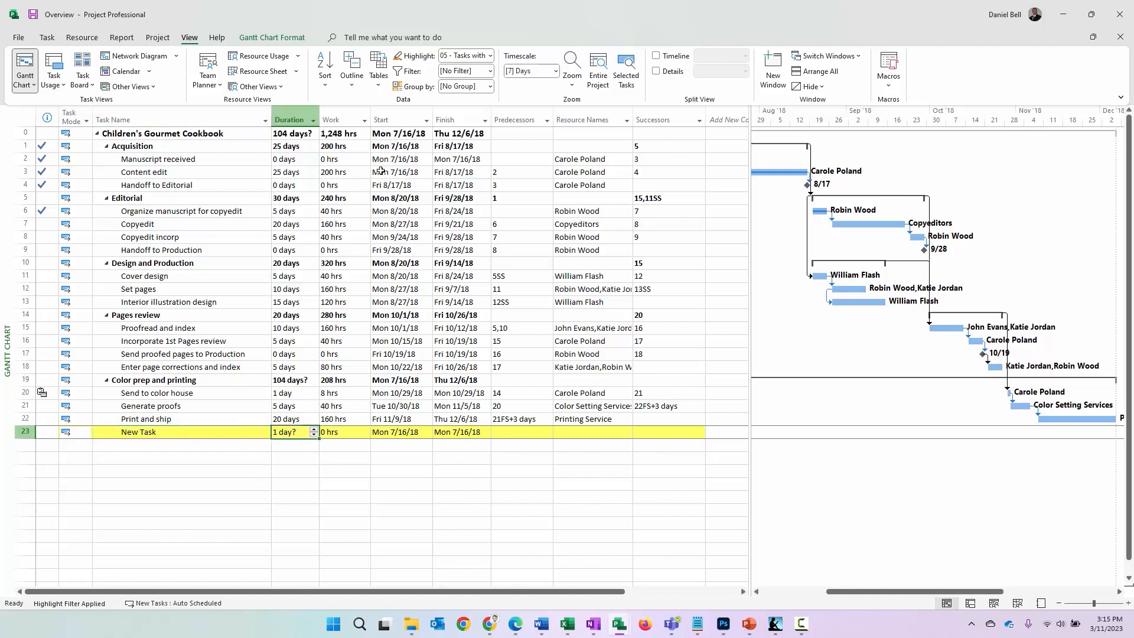
Switch the highlight to 07 - Milestones on Critical Path and go through each highlighted milestone
{"action": "left_click", "coordinate": [491, 56]}
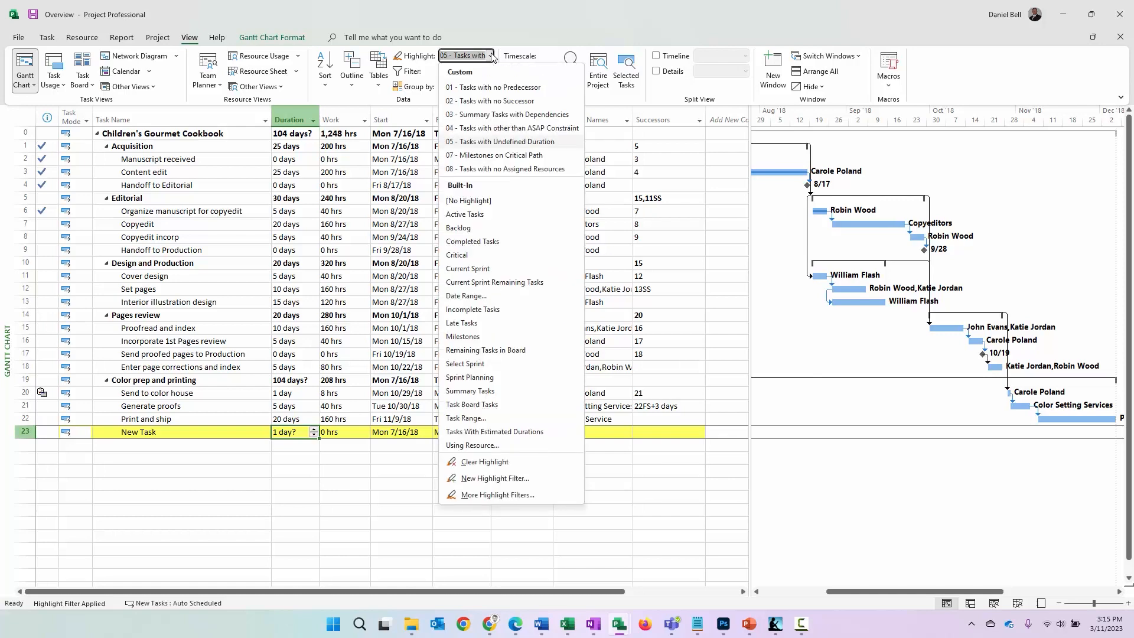
{"action": "left_click", "coordinate": [495, 158]}
{"action": "left_click", "coordinate": [237, 252]}
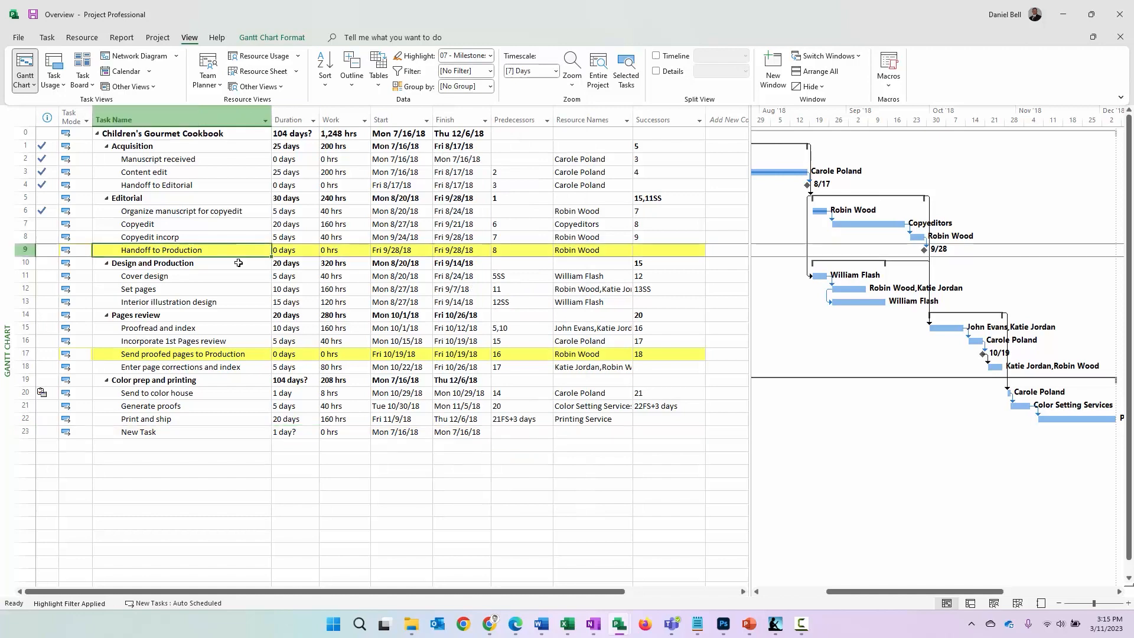
{"action": "left_click", "coordinate": [222, 355]}
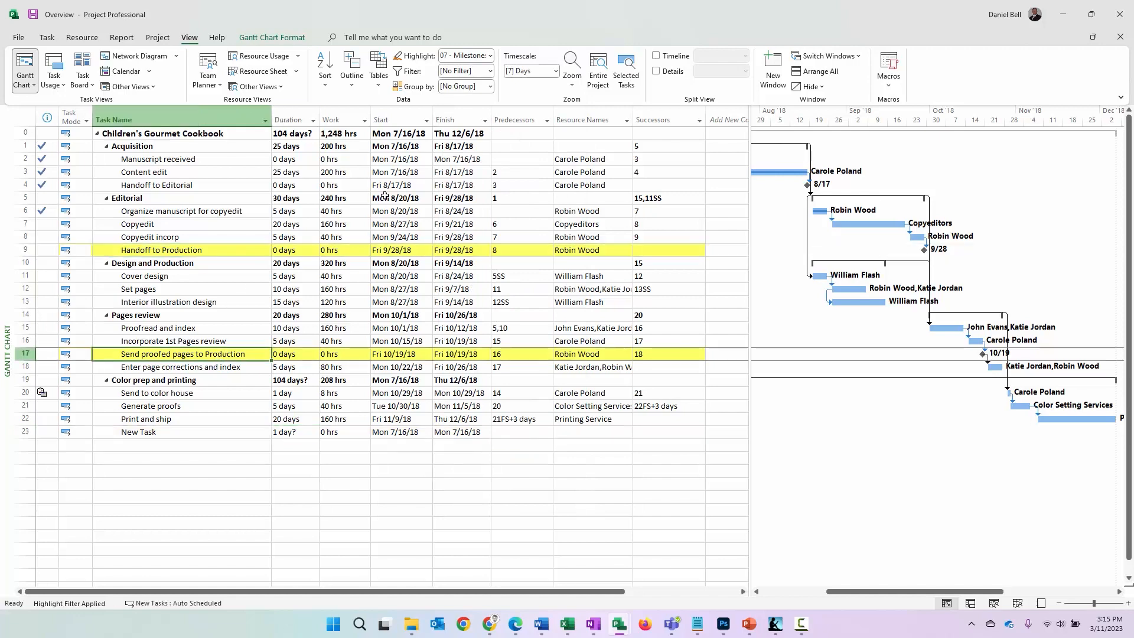
Filter the schedule by 08 - Tasks with no Assigned Resources, and return it to No Filter after viewing
{"action": "left_click", "coordinate": [490, 70]}
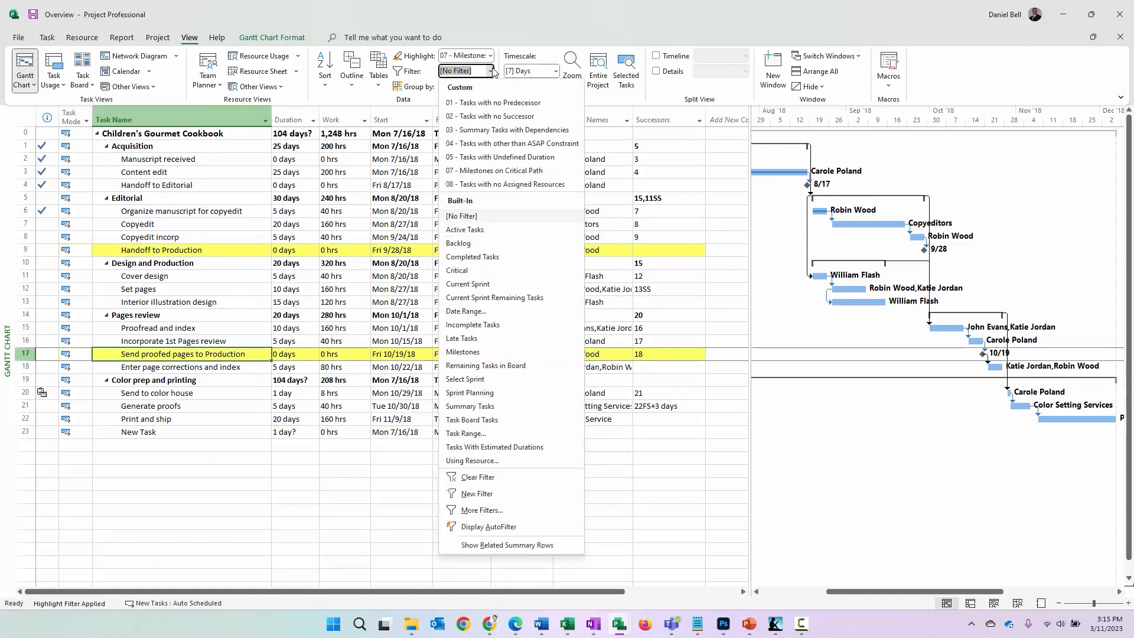
{"action": "left_click", "coordinate": [482, 185]}
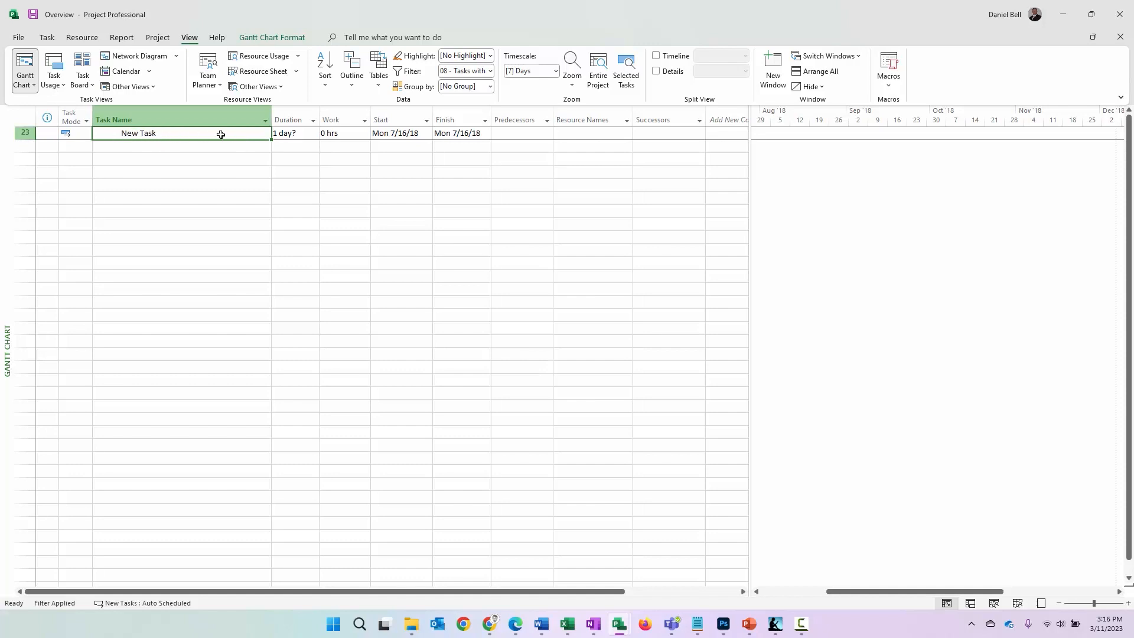
{"action": "left_click", "coordinate": [490, 71]}
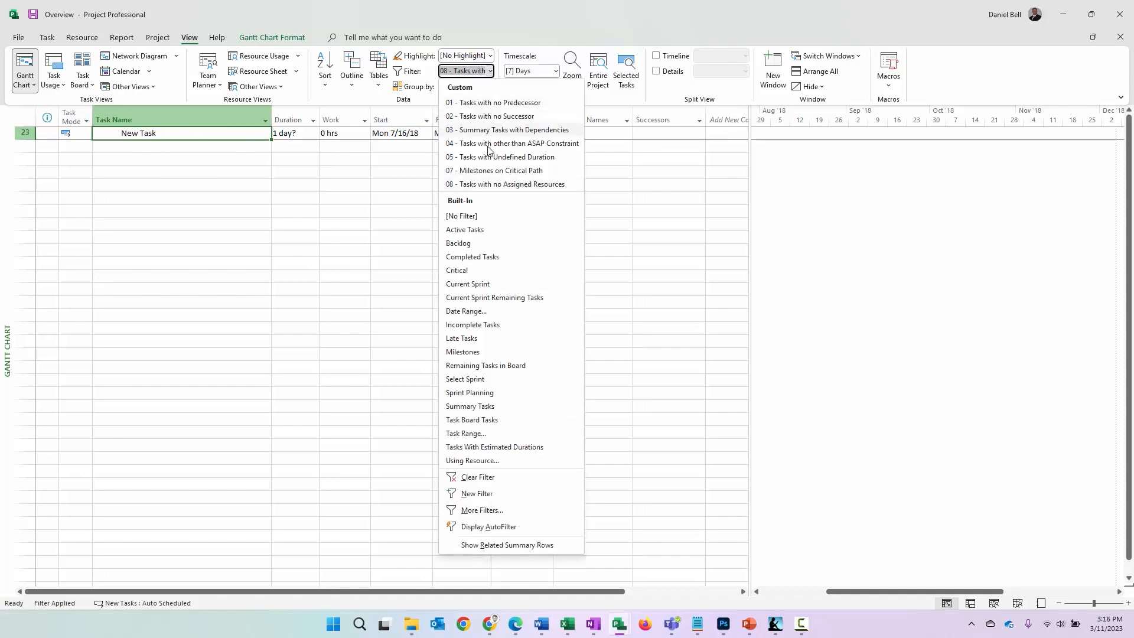
{"action": "left_click", "coordinate": [466, 218]}
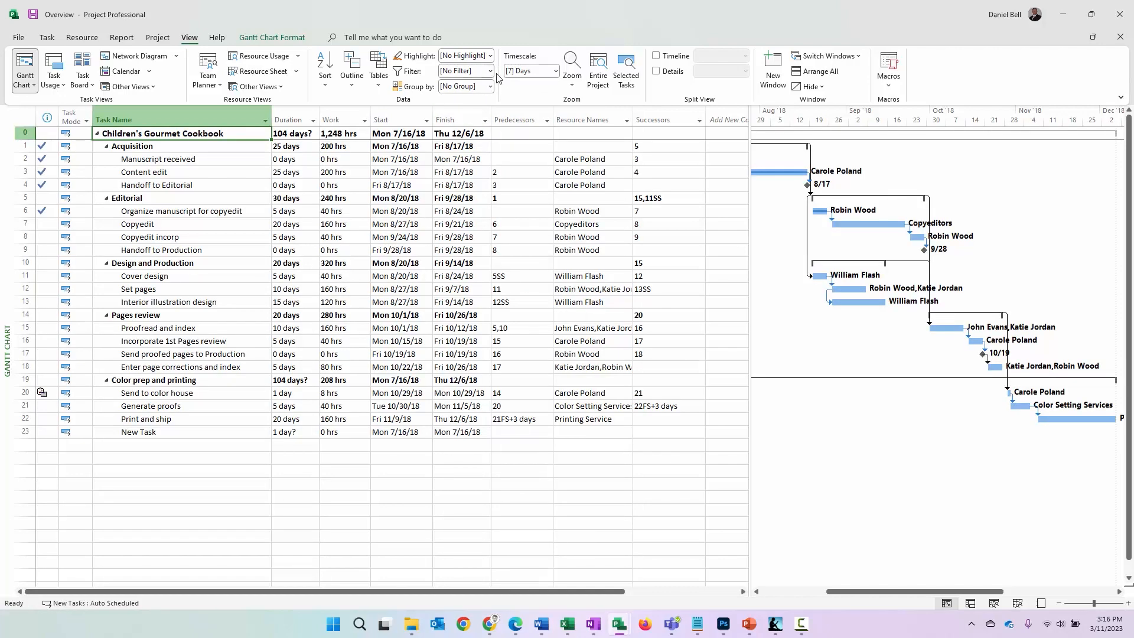
Filter the schedule by 07 - Milestones on Critical Path, and return it to No Filter after viewing
{"action": "left_click", "coordinate": [490, 55]}
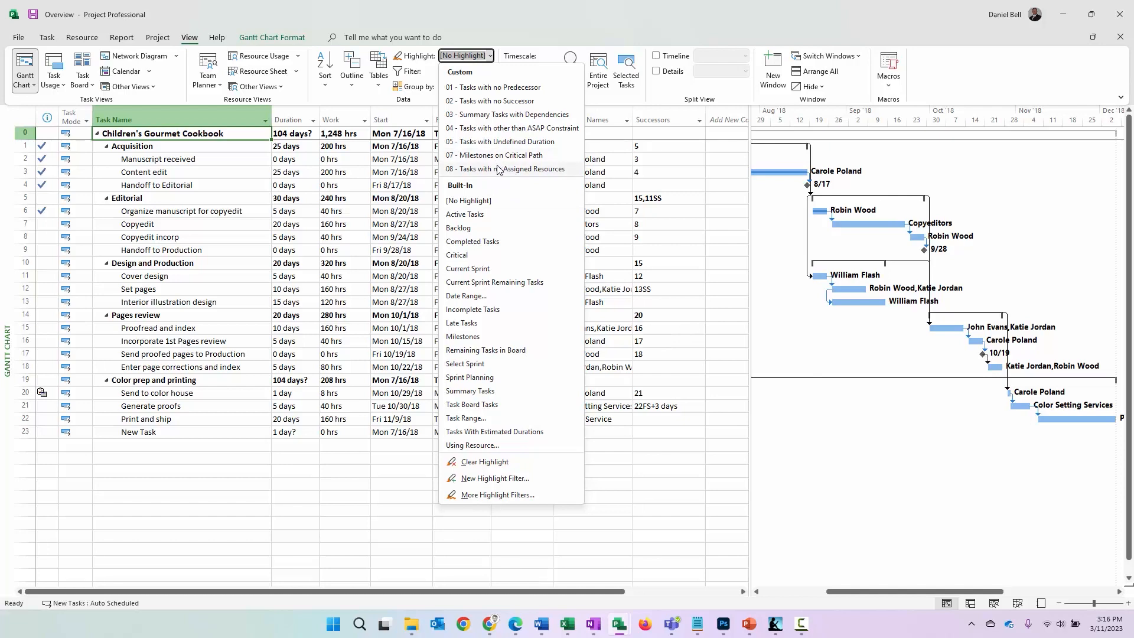
{"action": "left_click", "coordinate": [459, 52]}
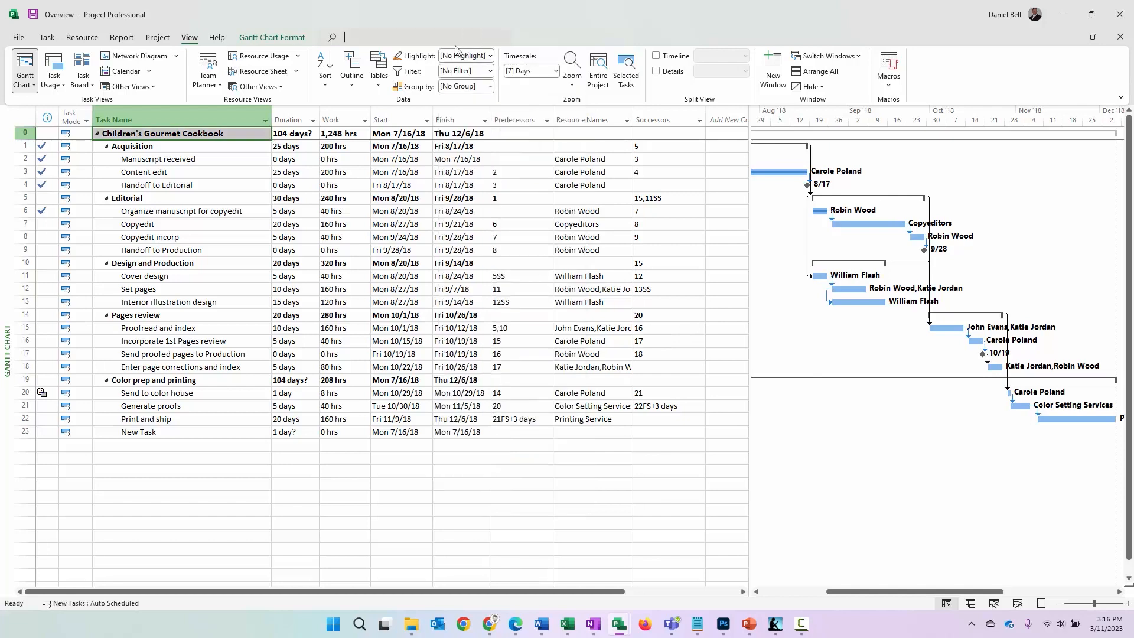
{"action": "left_click", "coordinate": [490, 72]}
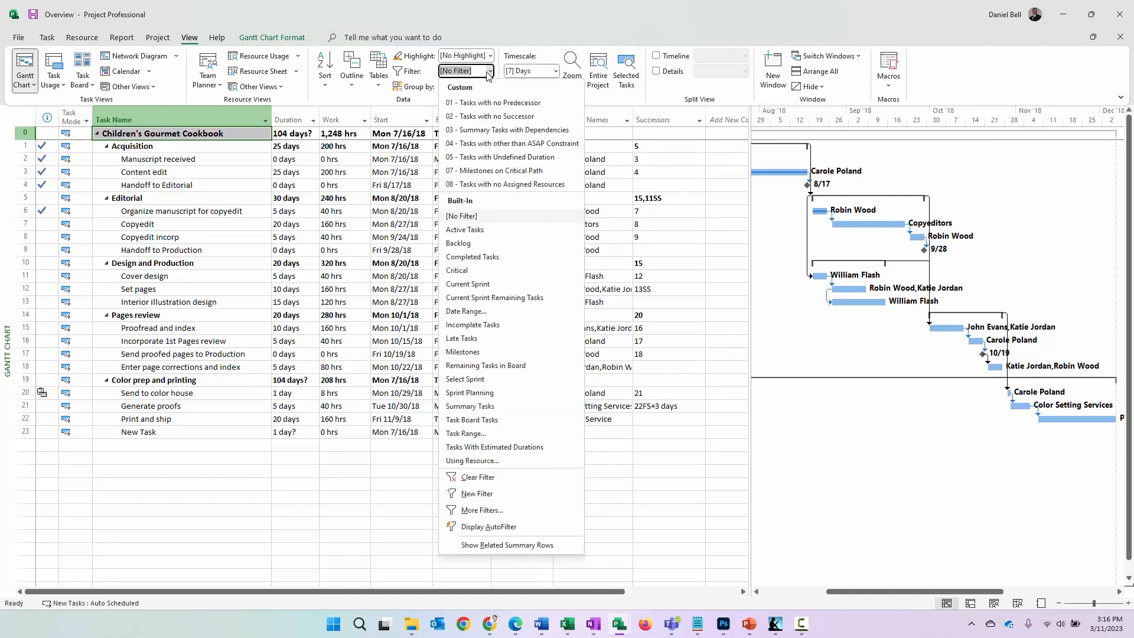
{"action": "left_click", "coordinate": [492, 171]}
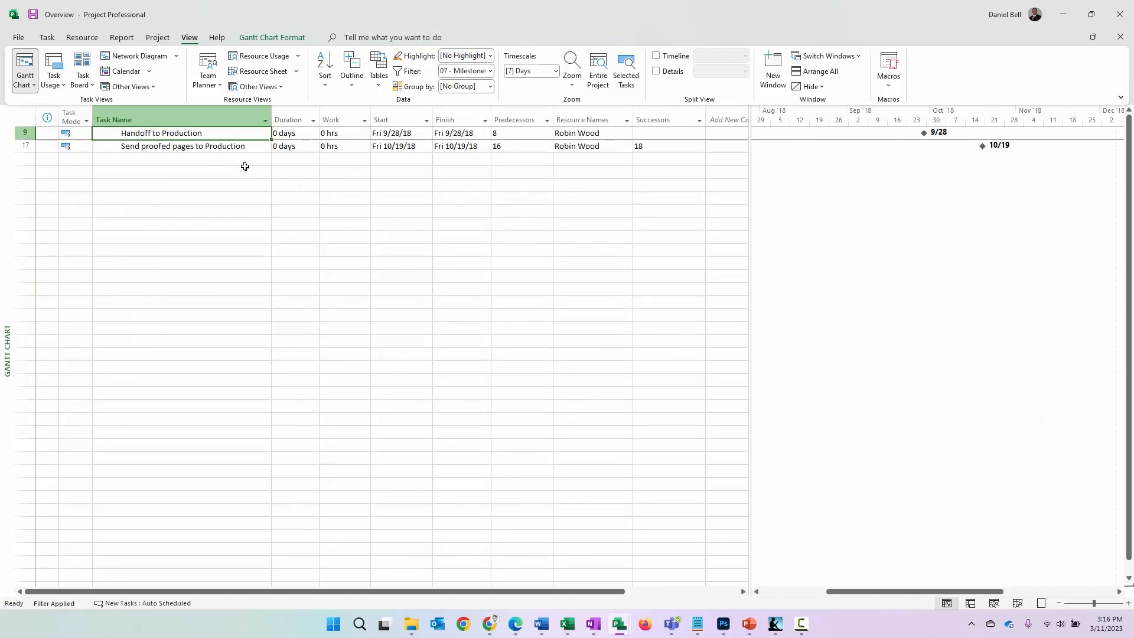
{"action": "left_click", "coordinate": [490, 70]}
{"action": "left_click", "coordinate": [462, 215]}
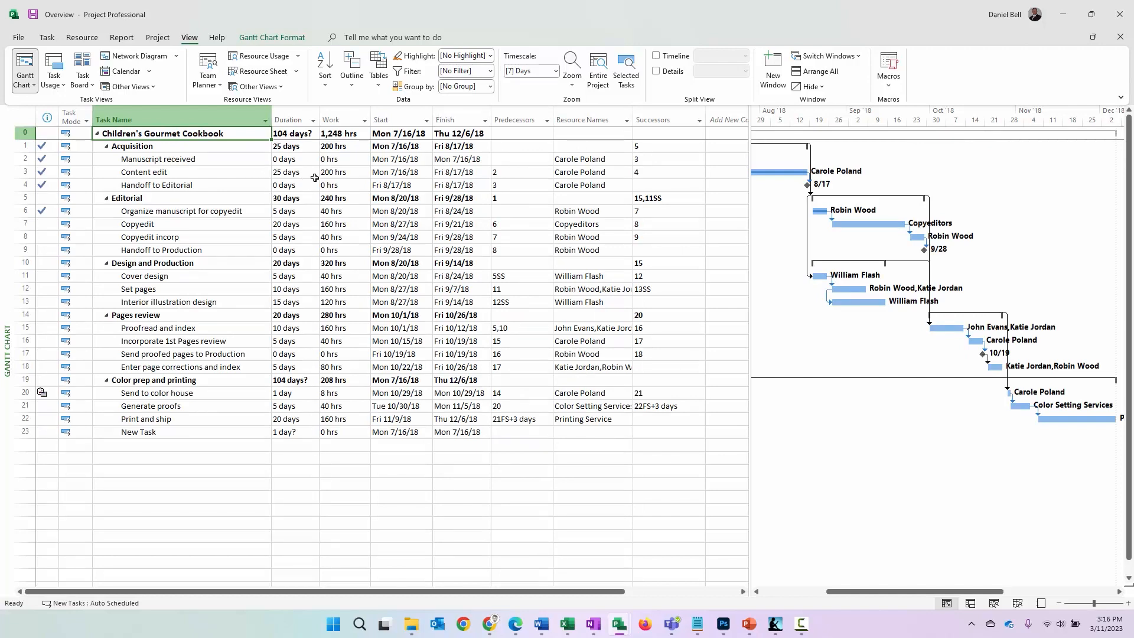
Start a new custom filter and name it 06 - Critical Duration Tasks
{"action": "left_click", "coordinate": [491, 56]}
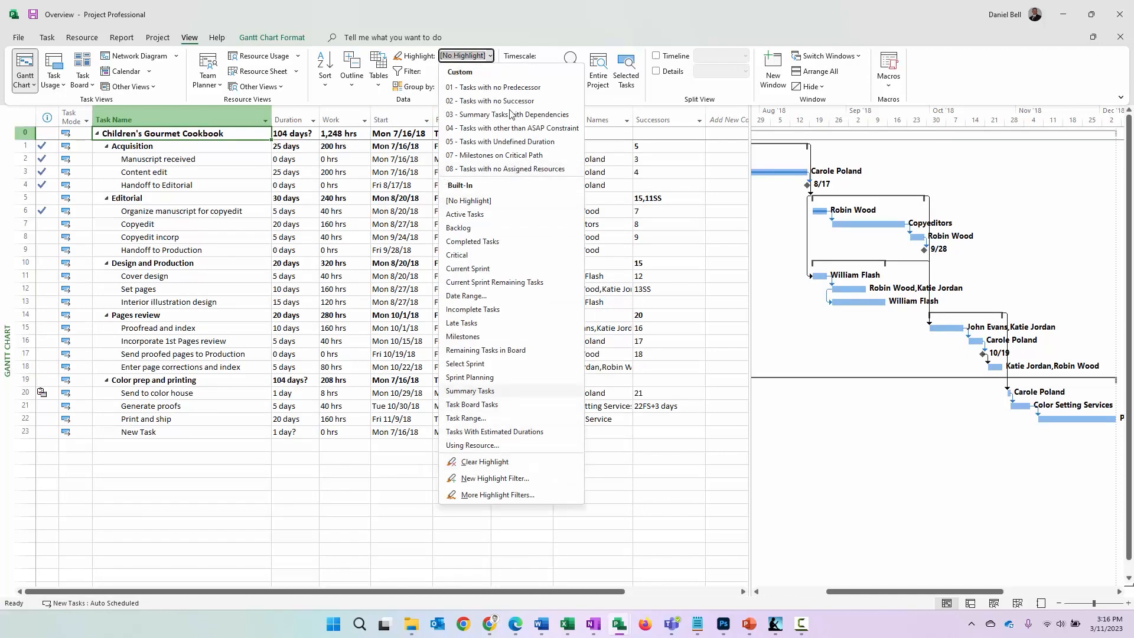
{"action": "left_click", "coordinate": [490, 55]}
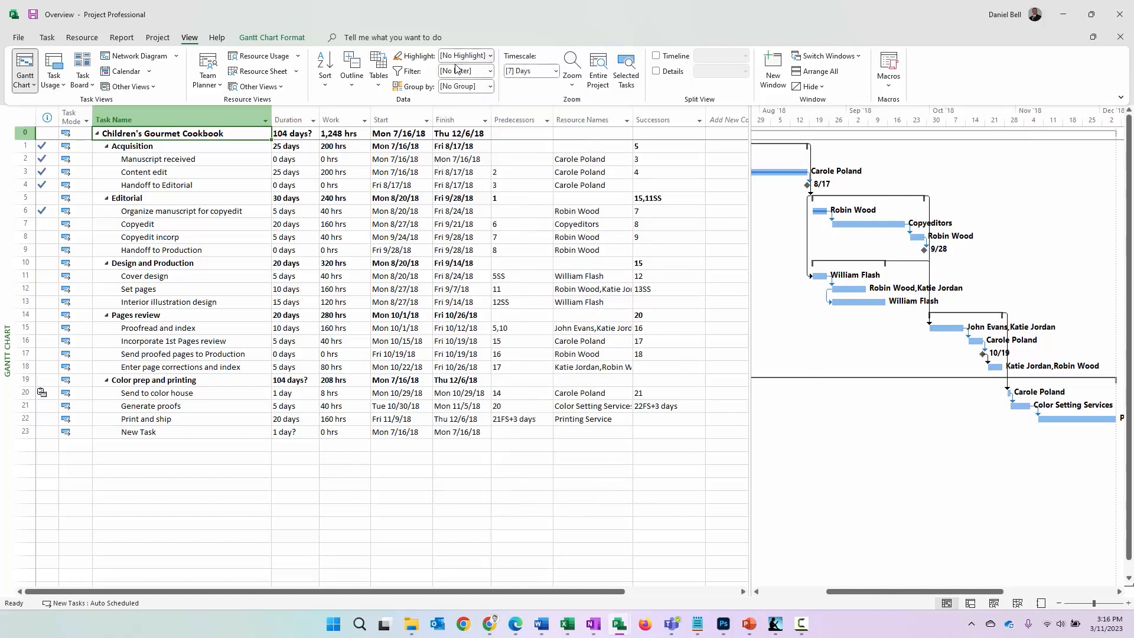
{"action": "left_click", "coordinate": [490, 72]}
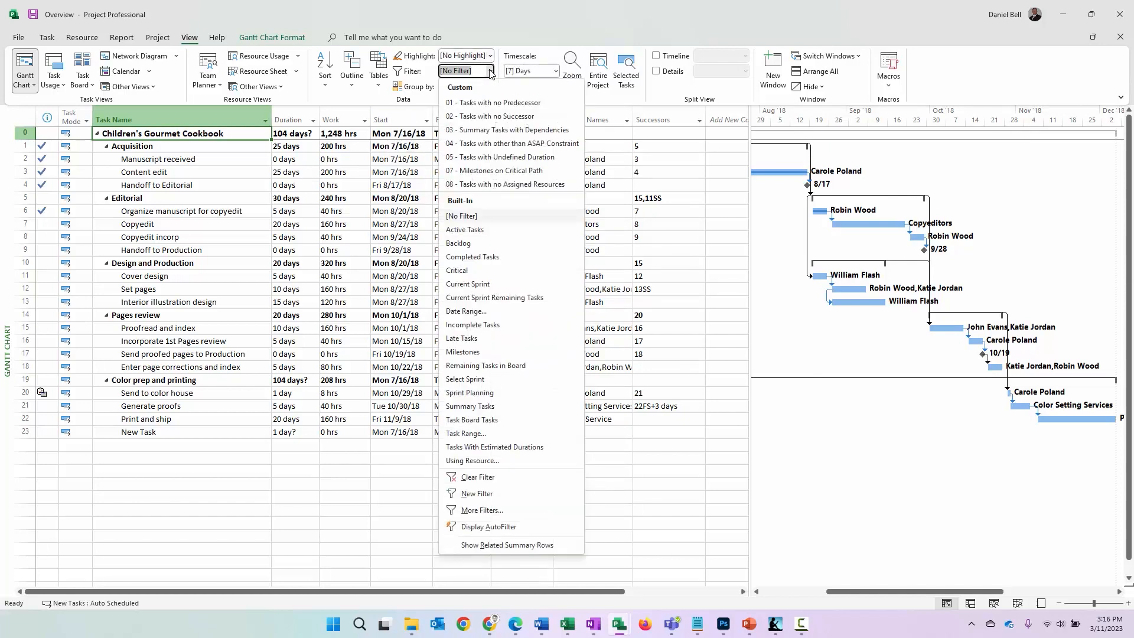
{"action": "left_click", "coordinate": [493, 495]}
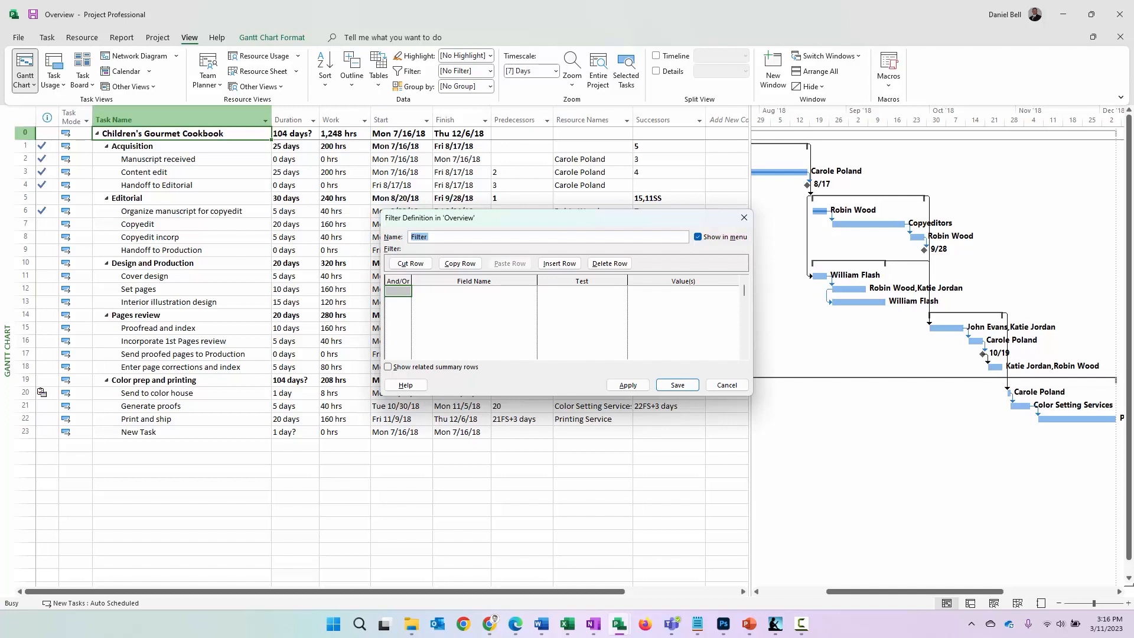
{"action": "key", "text": "alt+Tab"}
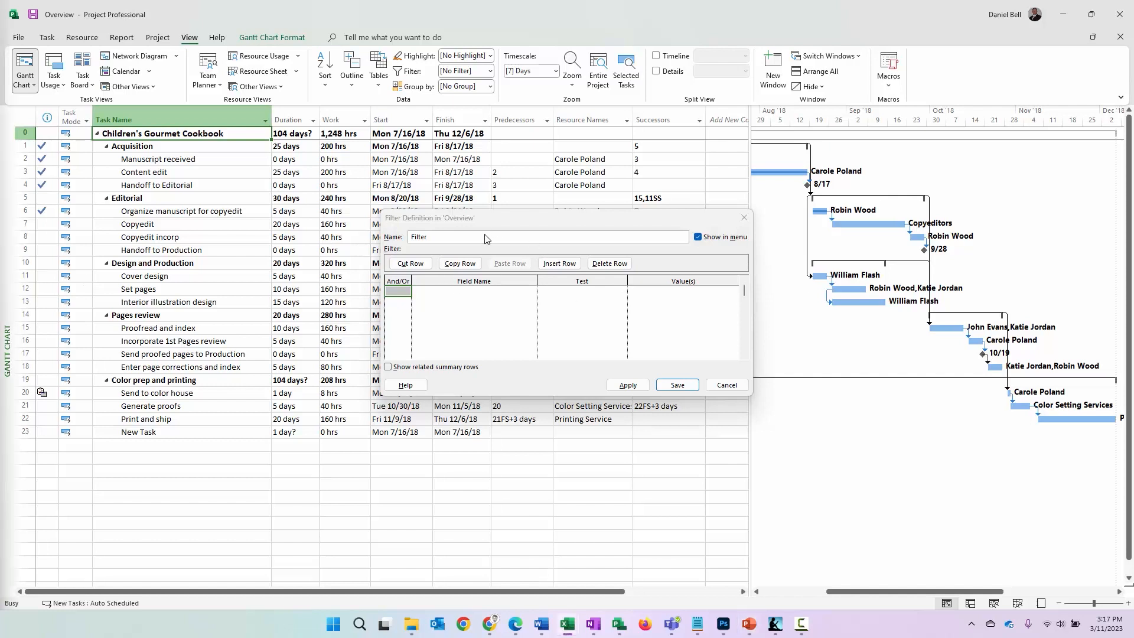
{"action": "key", "text": "alt+Tab"}
{"action": "type", "text": "06 - Critical Duration Tasks"}
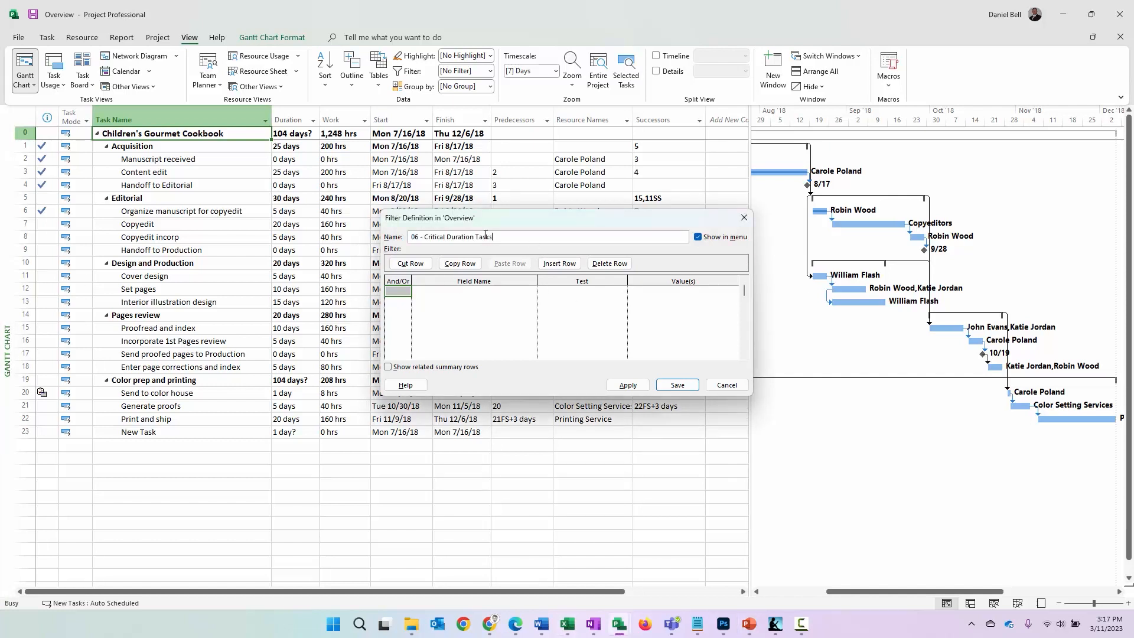
Define the first criterion as Duration is greater than the interactive prompt "Enter XX% of Total Project Duration:"?
{"action": "left_click", "coordinate": [480, 293]}
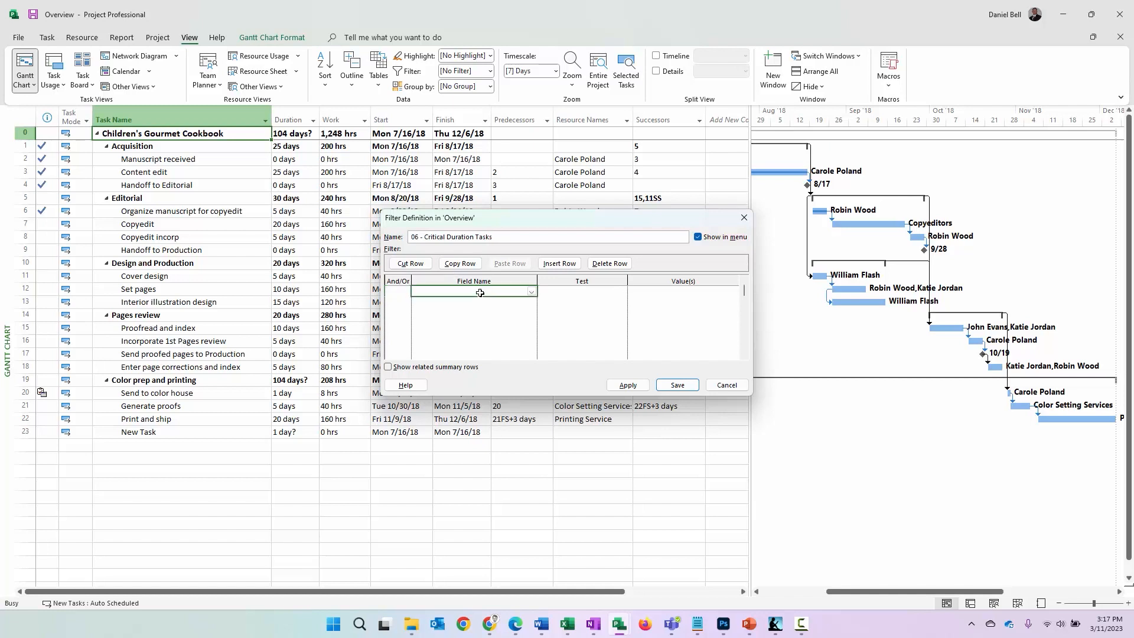
{"action": "type", "text": "Fu"}
{"action": "type", "text": "Duration"}
{"action": "key", "text": "Return"}
{"action": "left_click", "coordinate": [619, 292]}
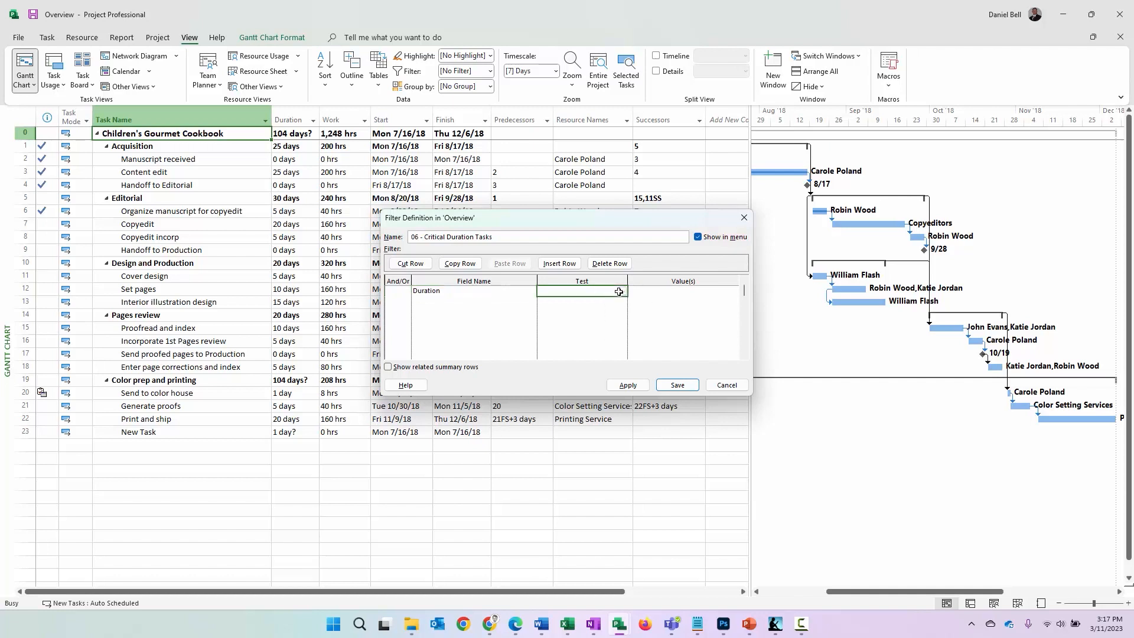
{"action": "left_click", "coordinate": [622, 292]}
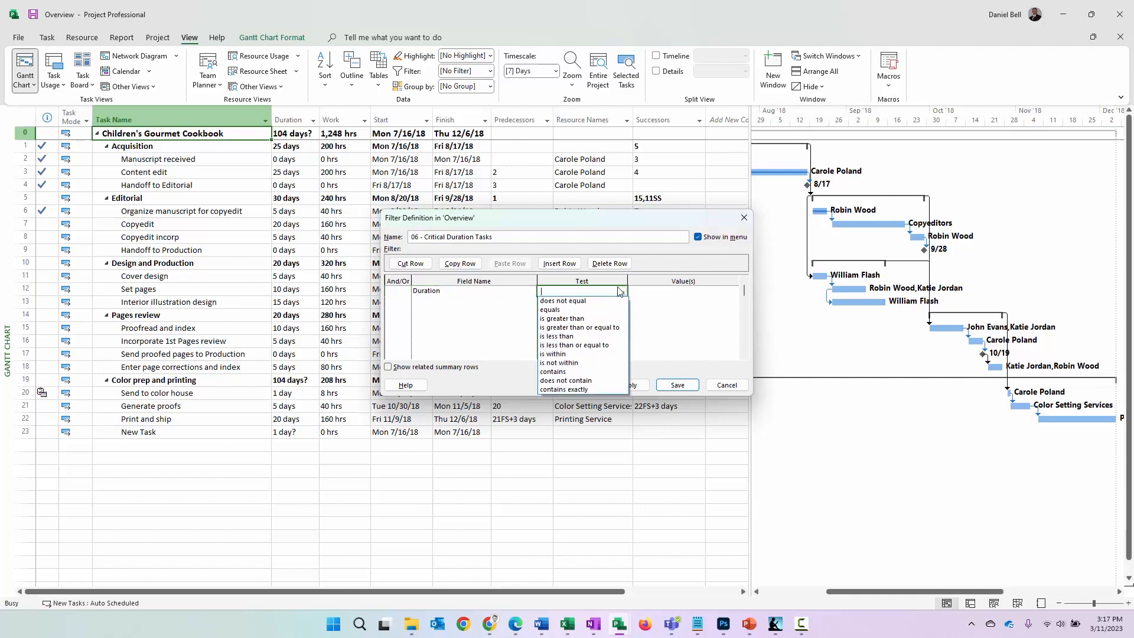
{"action": "left_click", "coordinate": [582, 319]}
{"action": "left_click", "coordinate": [665, 291]}
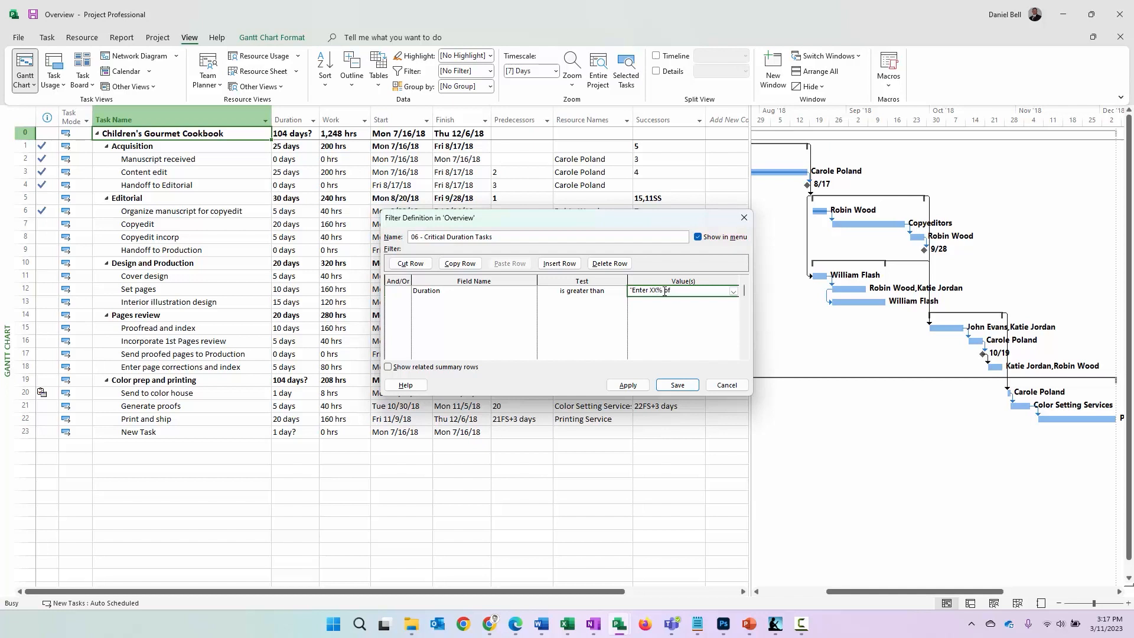
{"action": "type", "text": "Project Duration:\"?"}
Add an And criterion requiring Summary equals No, and save the filter
{"action": "left_click", "coordinate": [404, 300]}
{"action": "left_click", "coordinate": [406, 303]}
{"action": "left_click", "coordinate": [402, 313]}
{"action": "left_click", "coordinate": [440, 299]}
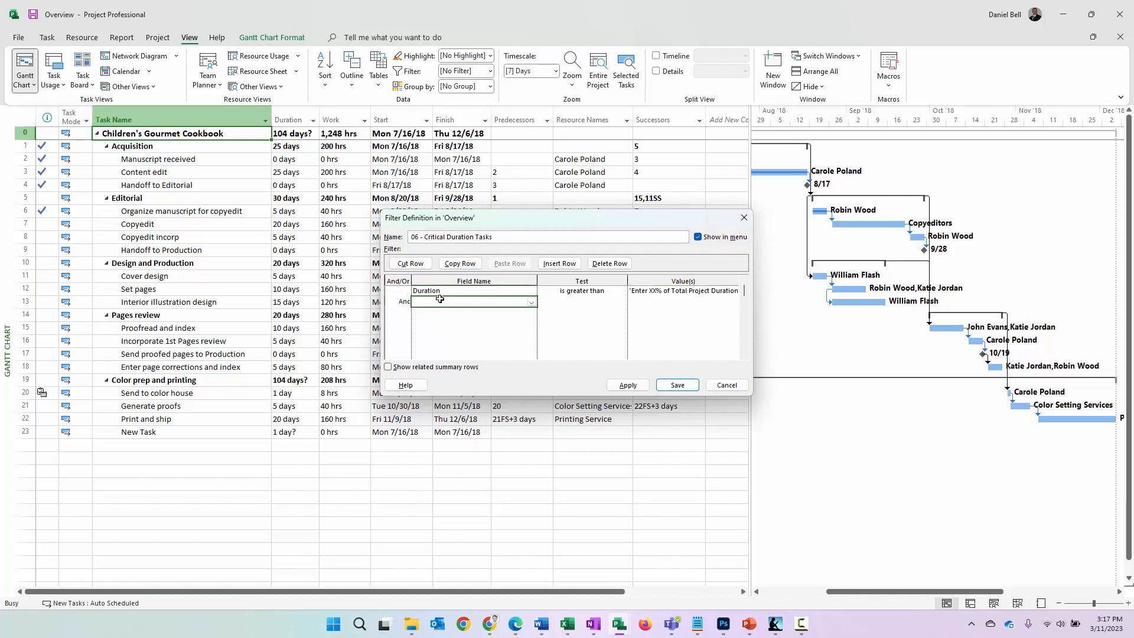
{"action": "type", "text": "Summary"}
{"action": "left_click", "coordinate": [599, 302]}
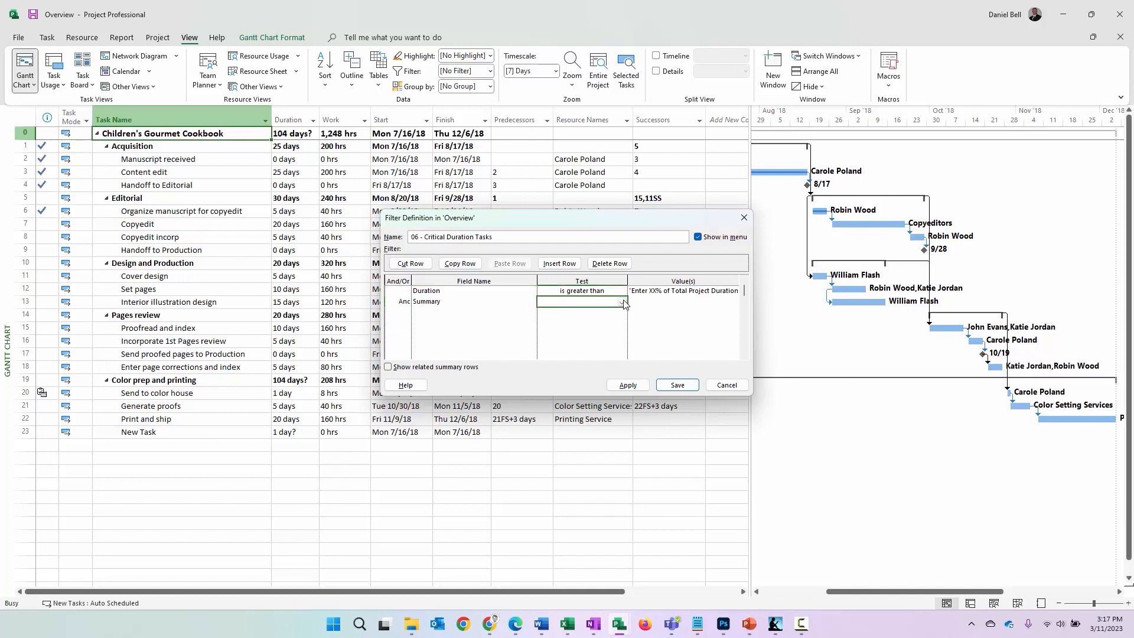
{"action": "left_click", "coordinate": [623, 302]}
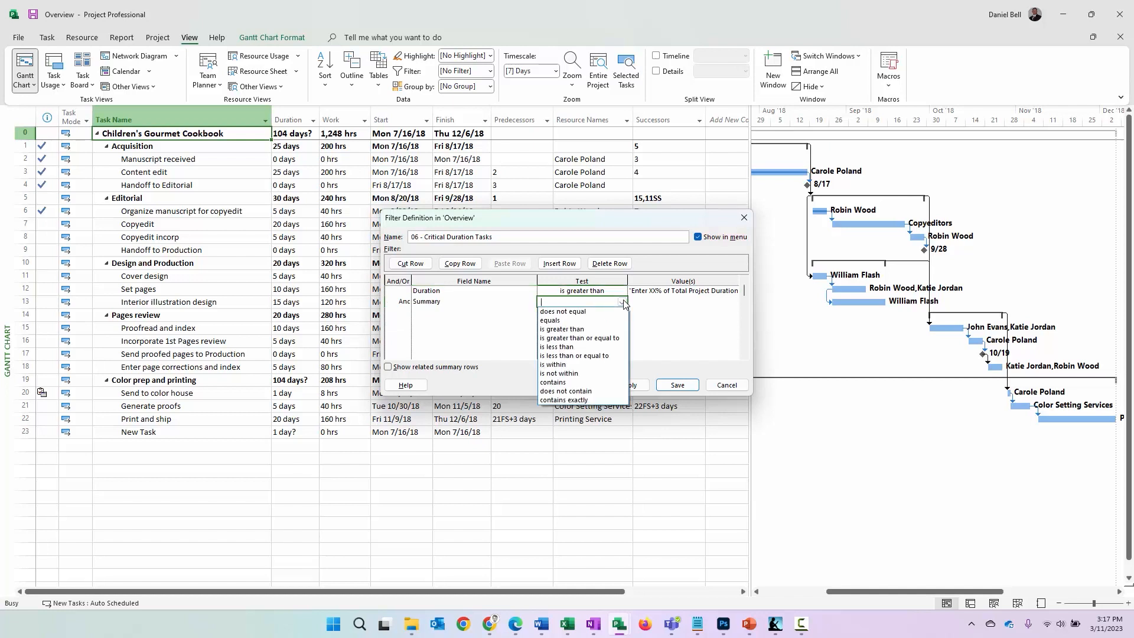
{"action": "left_click", "coordinate": [595, 320]}
{"action": "left_click", "coordinate": [734, 304]}
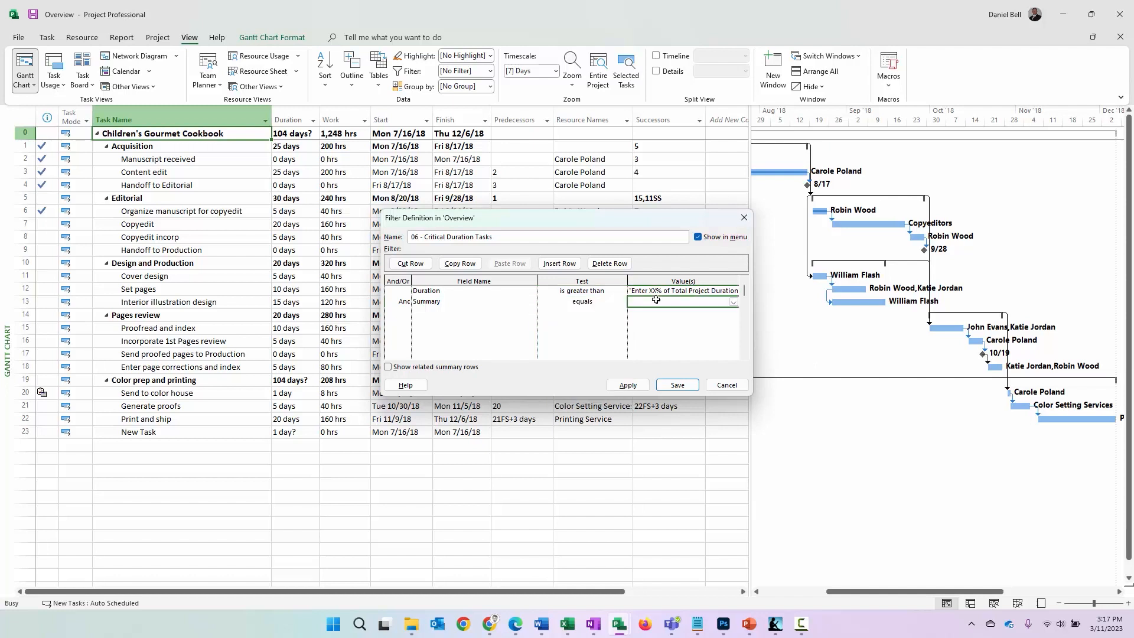
{"action": "left_click", "coordinate": [734, 306]}
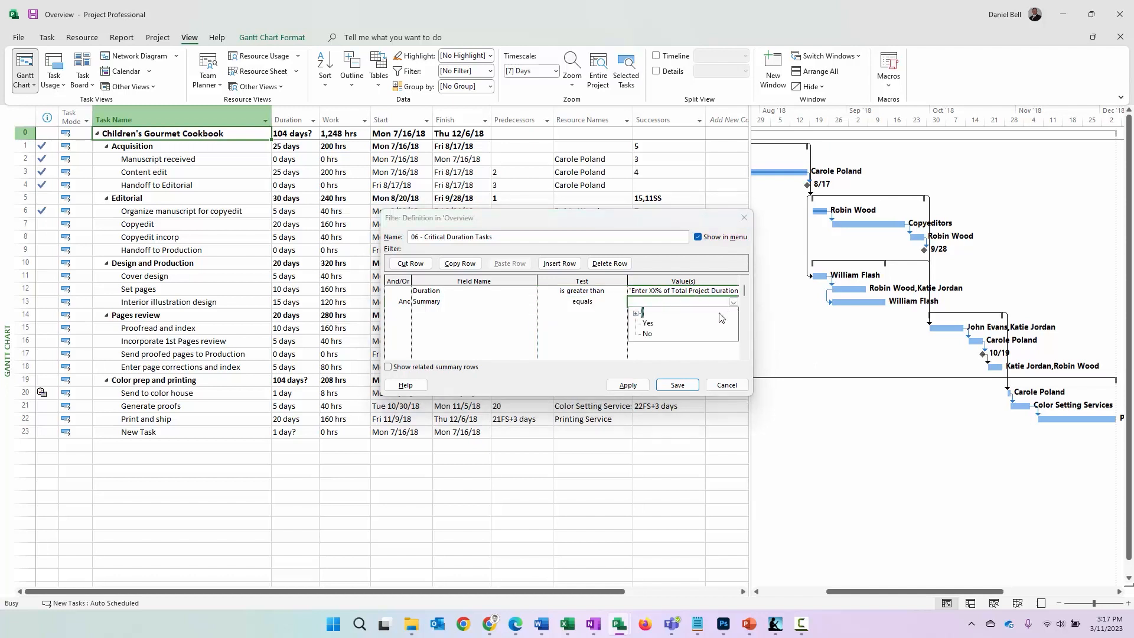
{"action": "left_click", "coordinate": [657, 337]}
{"action": "left_click", "coordinate": [576, 307]}
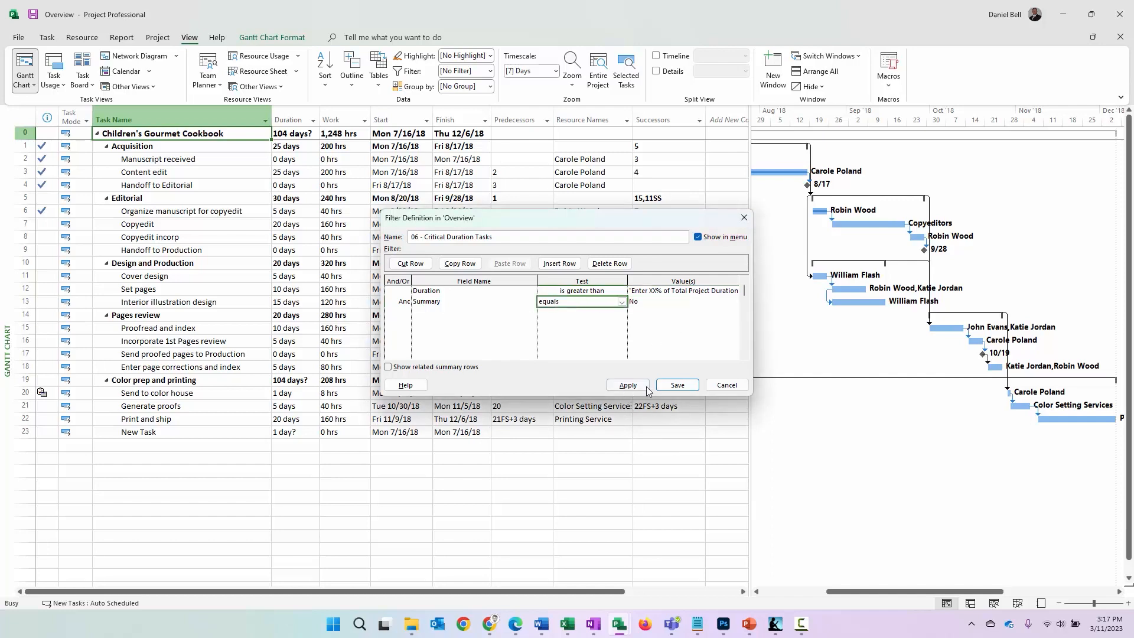
{"action": "left_click", "coordinate": [677, 385]}
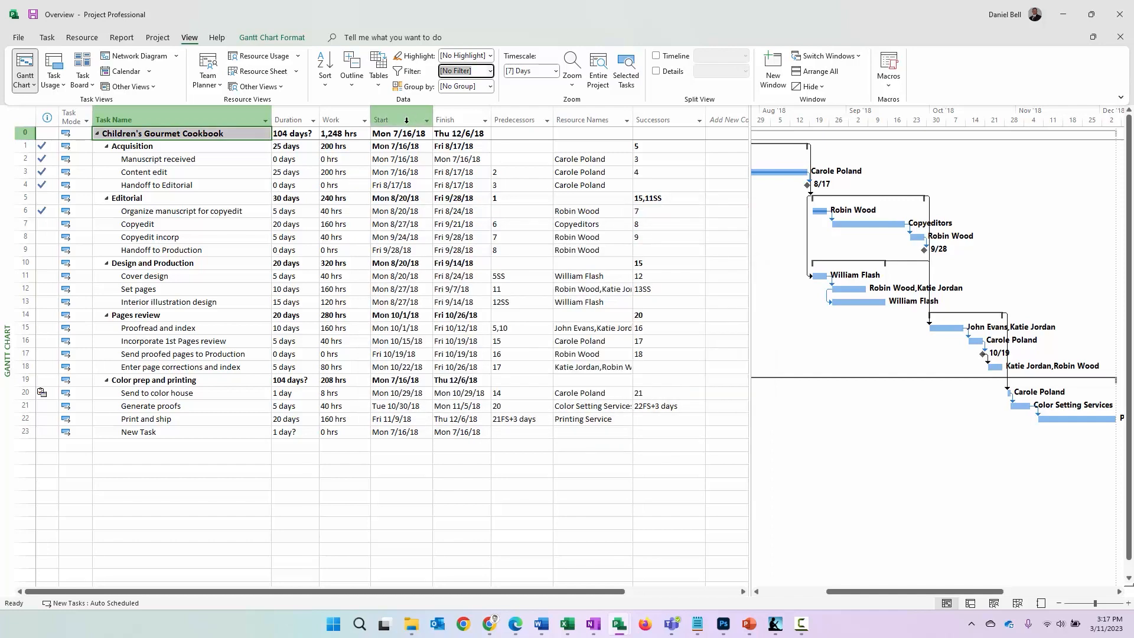
Highlight the schedule's tasks using 06 - Critical Duration Tasks, with 20 as the value for its duration prompt
{"action": "left_click", "coordinate": [490, 56]}
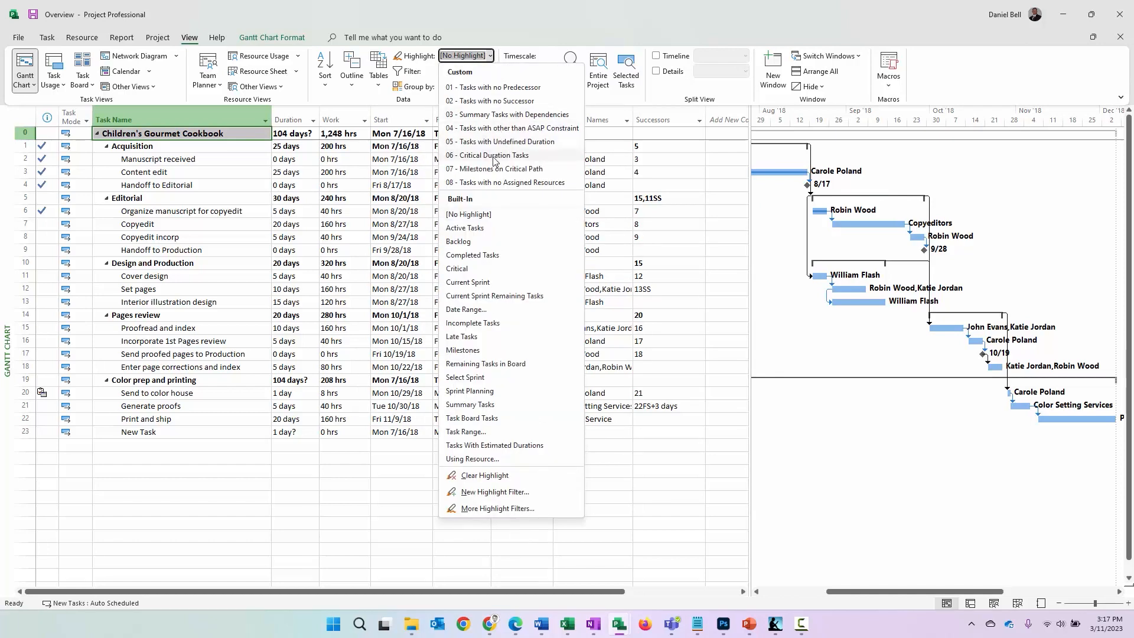
{"action": "left_click", "coordinate": [469, 156]}
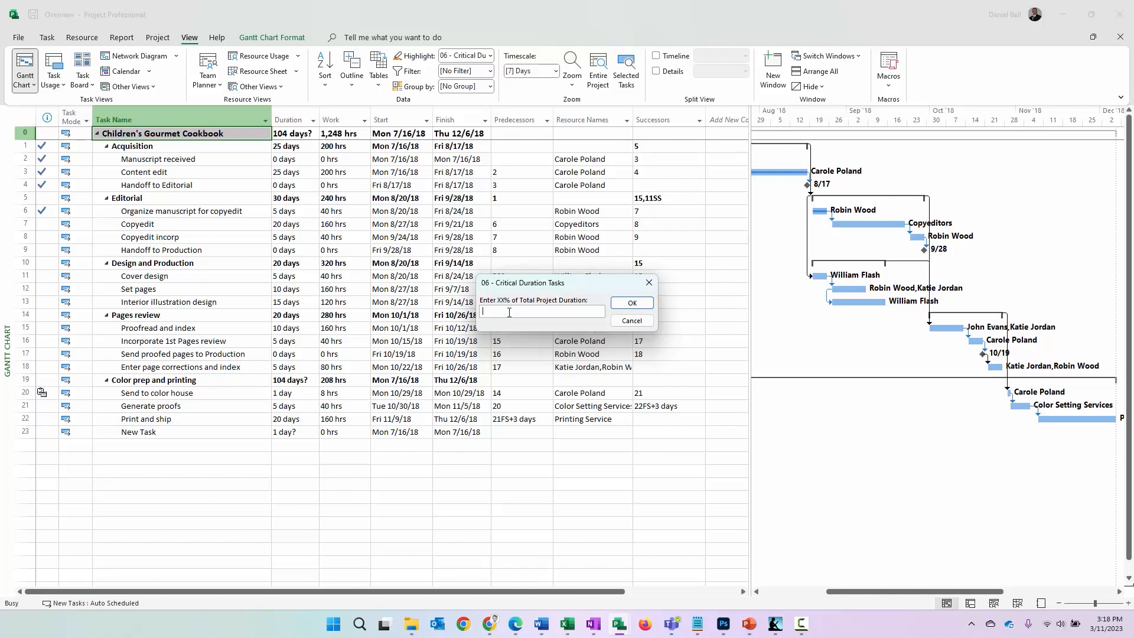
{"action": "type", "text": "20"}
{"action": "left_click", "coordinate": [632, 303]}
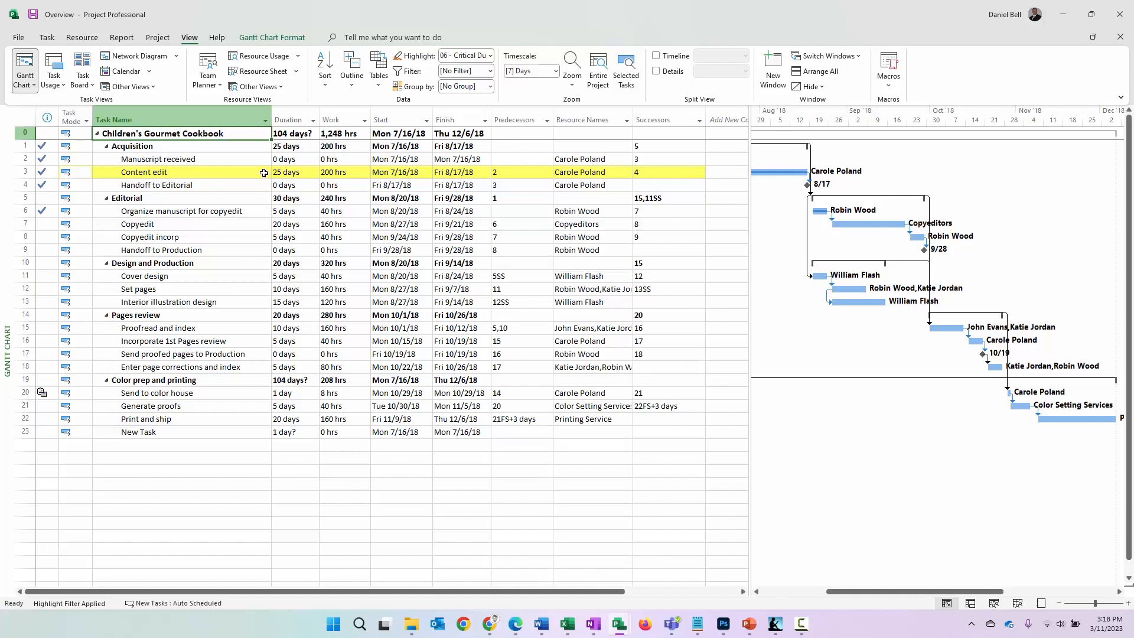
Reapply the 06 - Critical Duration Tasks highlight with 15 as the prompt value, and select Content edit, Copyedit, and Print and ship in turn
{"action": "left_click", "coordinate": [491, 56]}
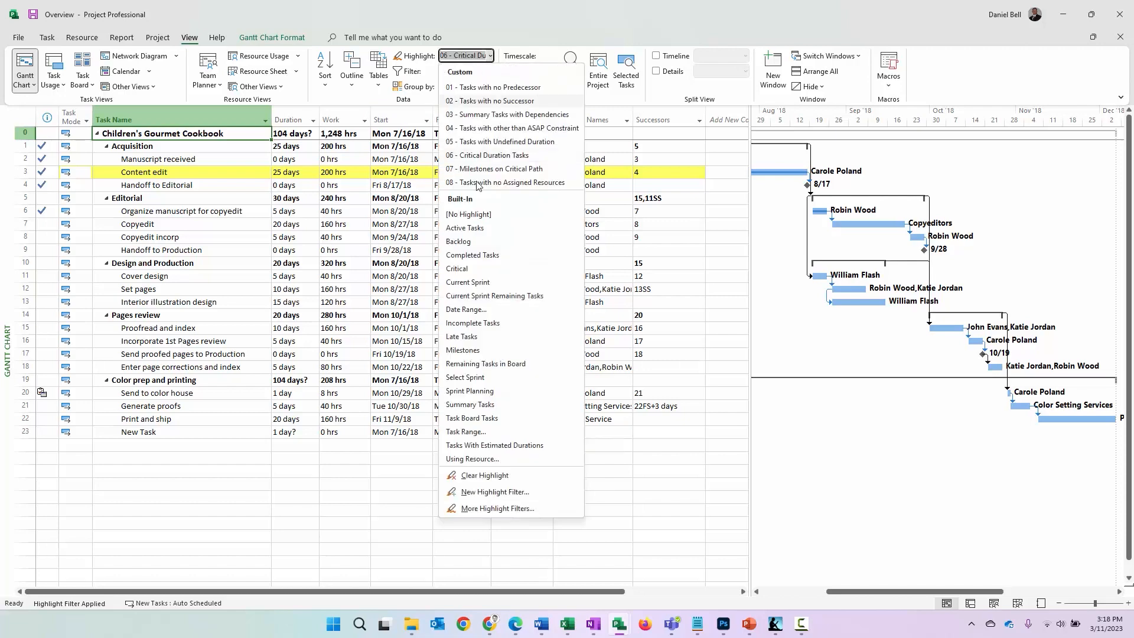
{"action": "left_click", "coordinate": [480, 156]}
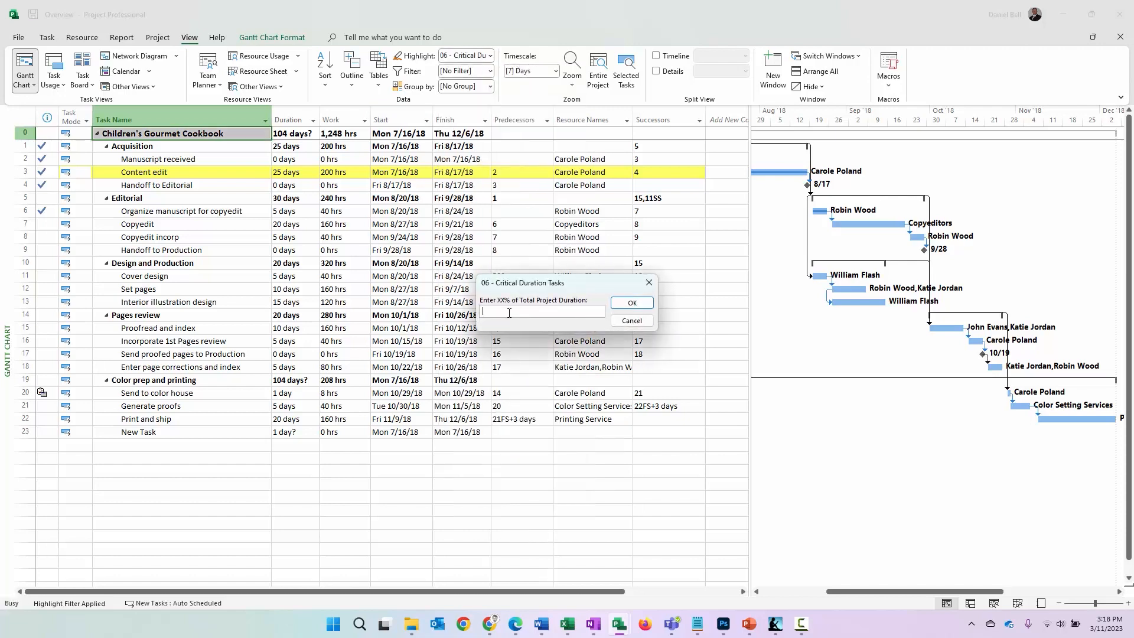
{"action": "type", "text": "15"}
{"action": "left_click", "coordinate": [632, 304]}
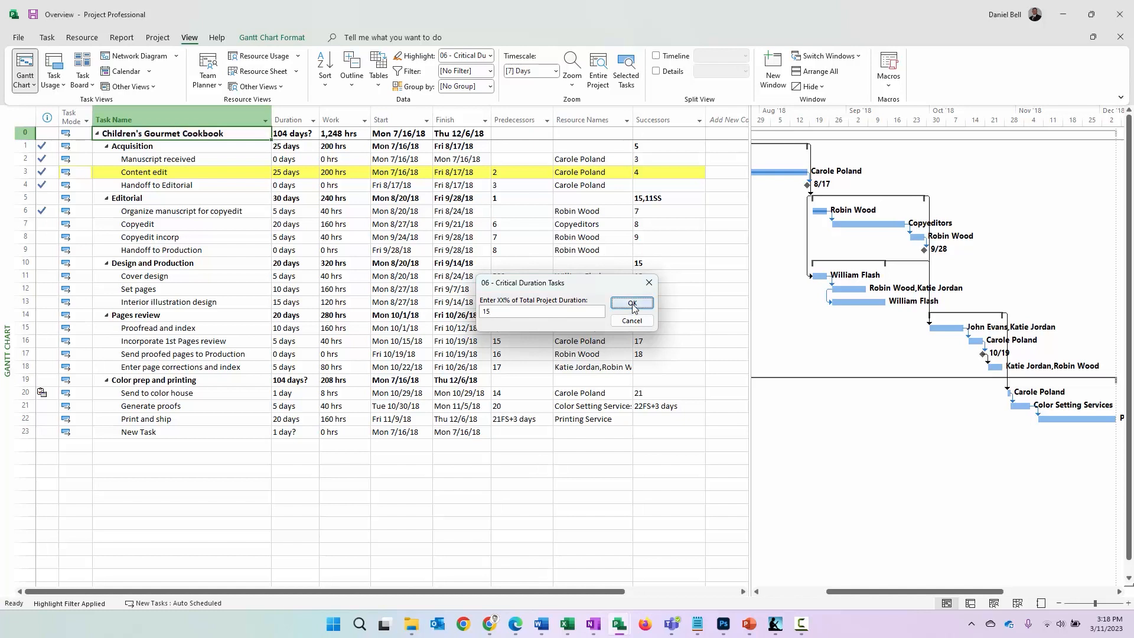
{"action": "left_click", "coordinate": [176, 172]}
{"action": "left_click", "coordinate": [244, 225]}
{"action": "left_click", "coordinate": [241, 422]}
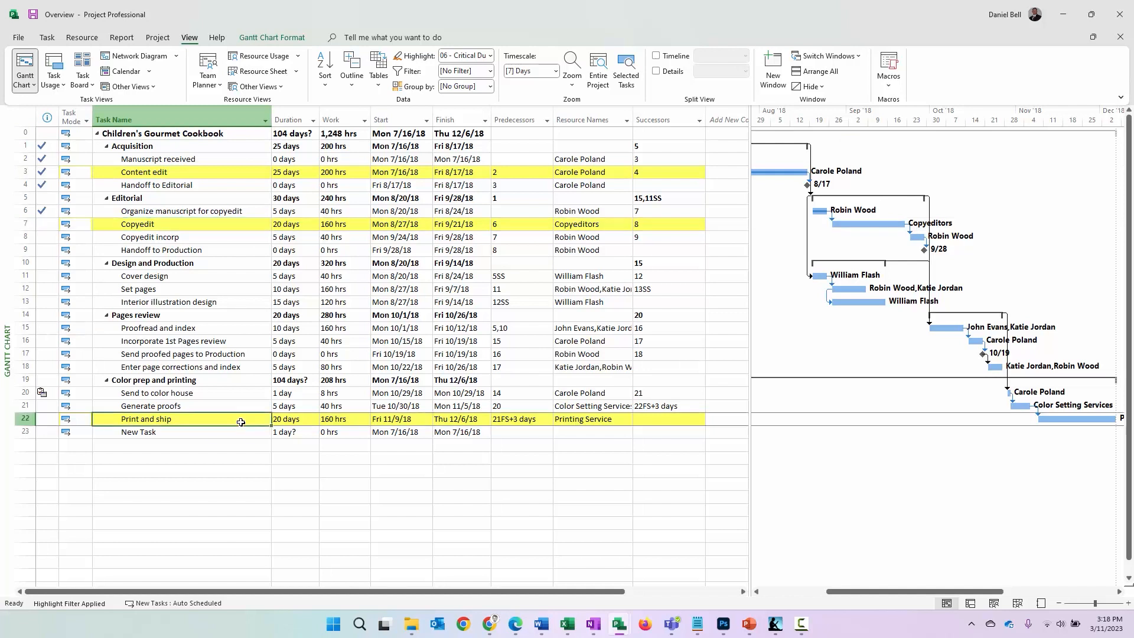